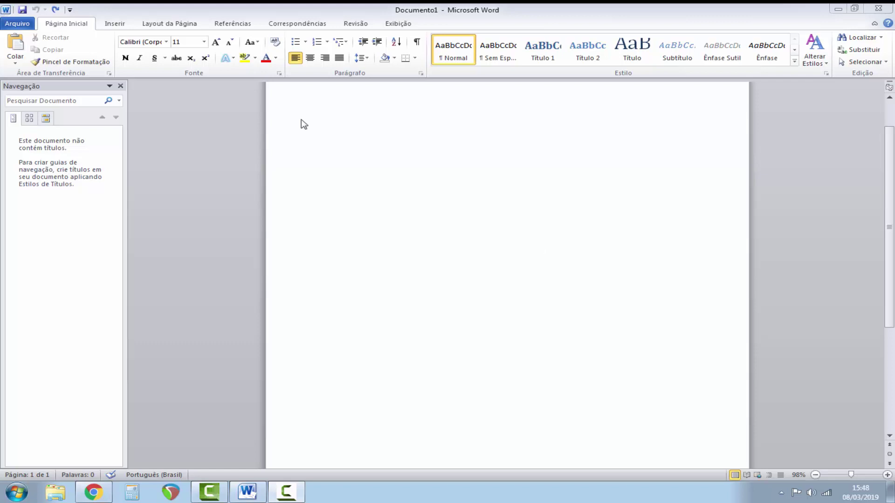
Step: Close the Navegação pane, then show it again with Exibição > Painel de Navegação
click(122, 86)
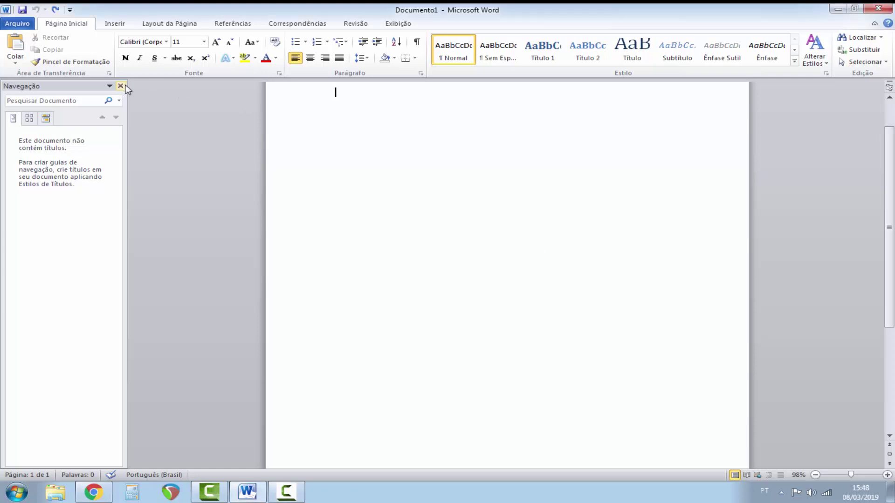
click(122, 86)
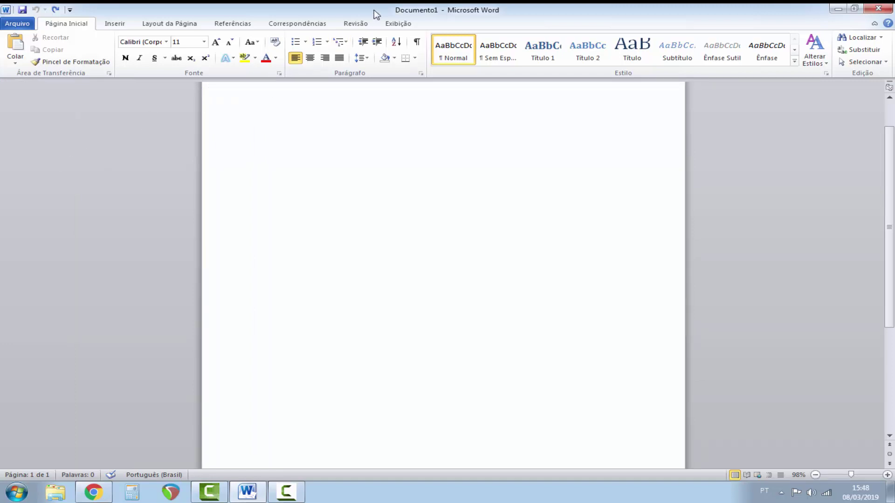
click(404, 24)
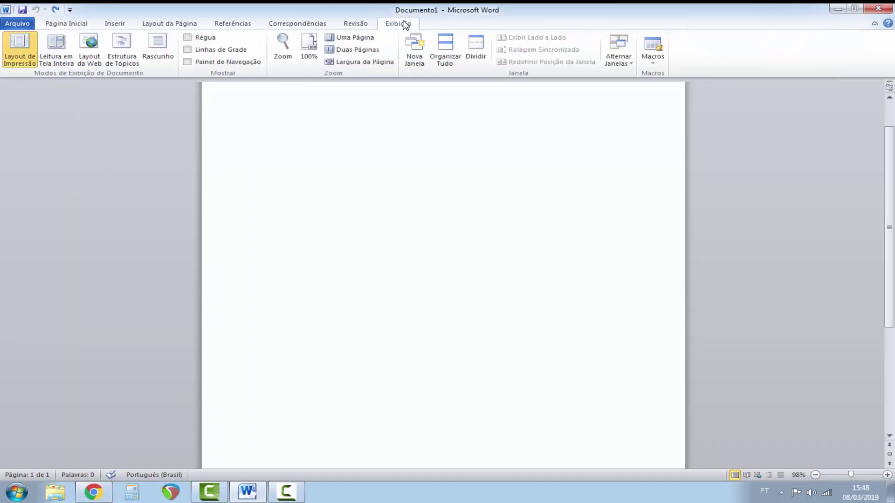
click(252, 62)
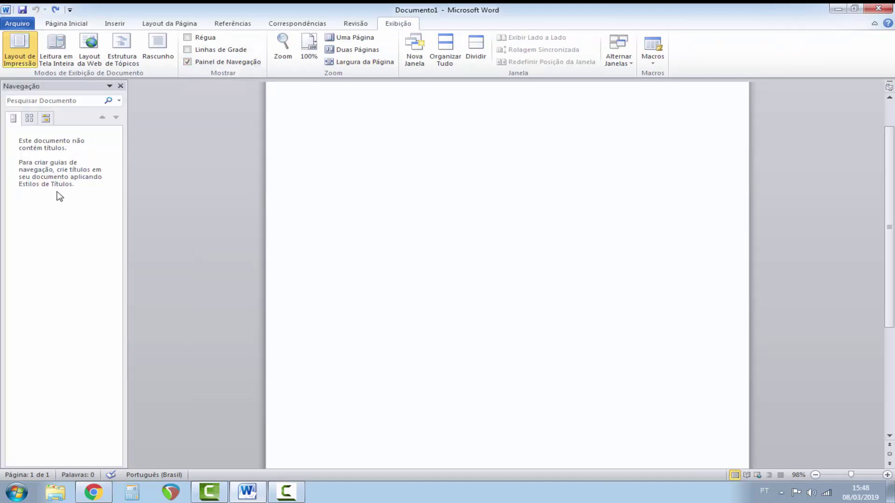
scroll(371, 132, up, 2)
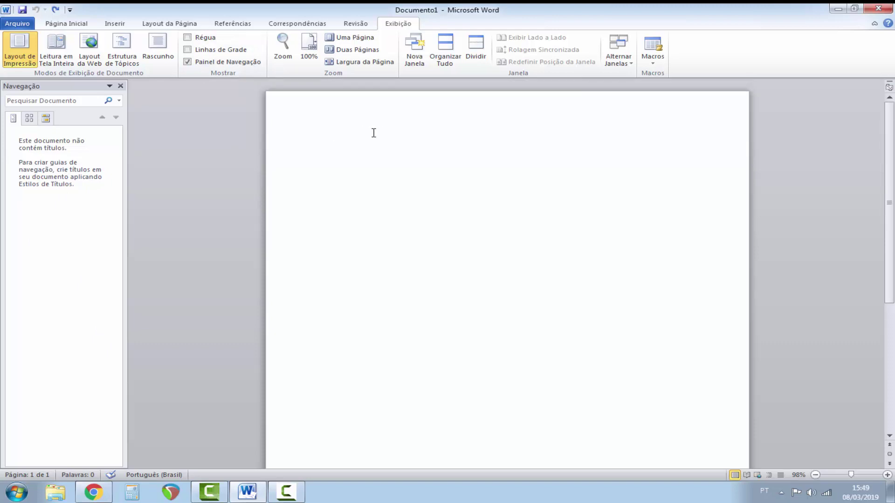
Step: Type 'Acervo Digital Cristão' as the first line and apply the Título 1 style
text(Acervo)
text( D)
text(igital )
text(Cris)
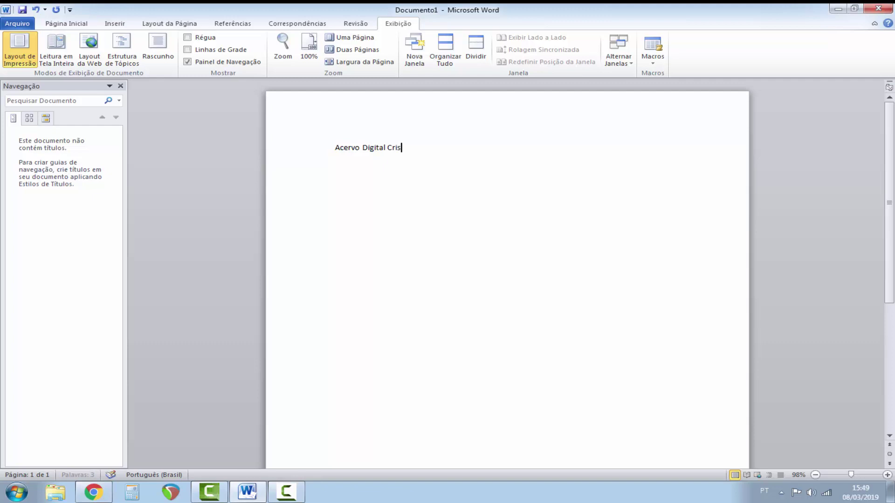
text(tão)
click(79, 24)
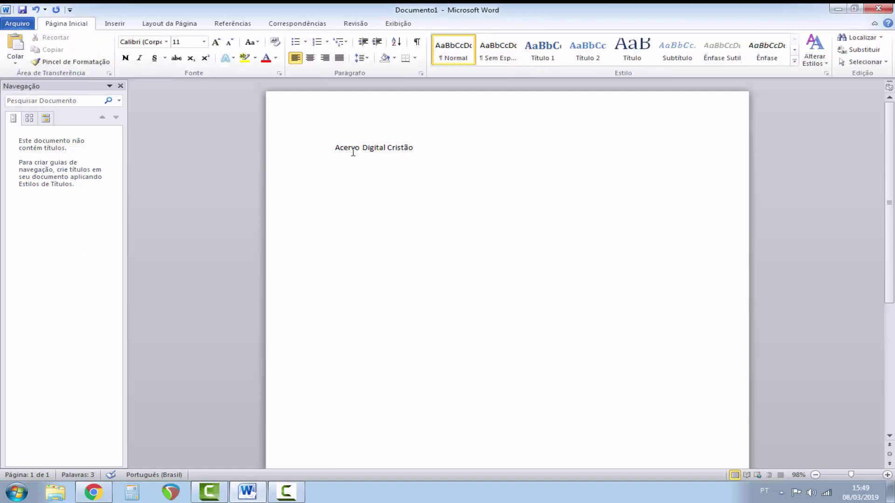
click(526, 63)
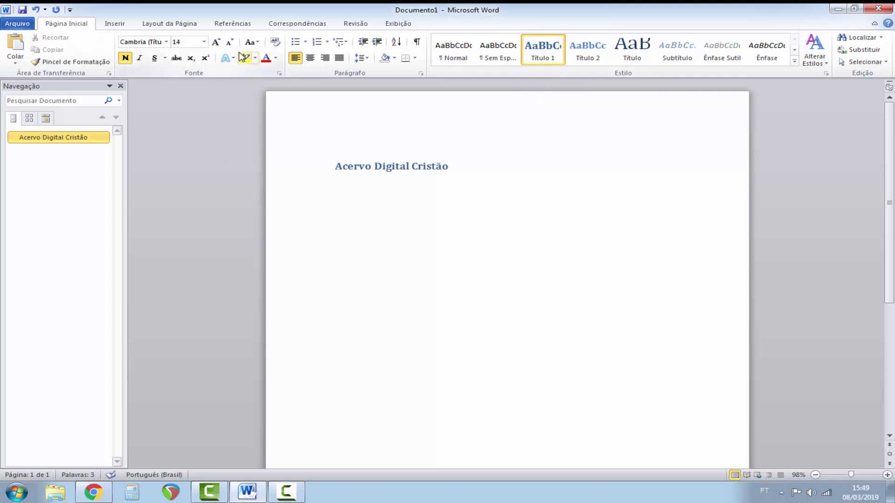
Step: Modify the Título 1 style to Facebook Letter Faces, 36 pt, dark red (Destaque 2)
right_click(540, 49)
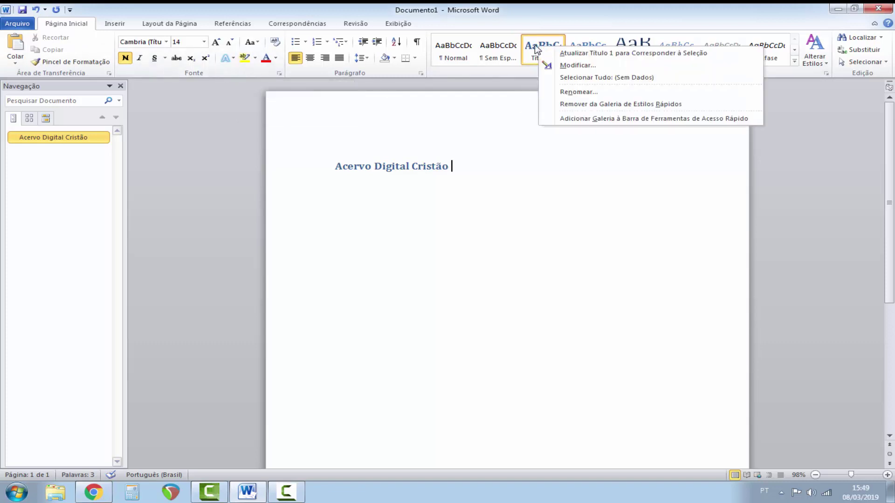
click(574, 65)
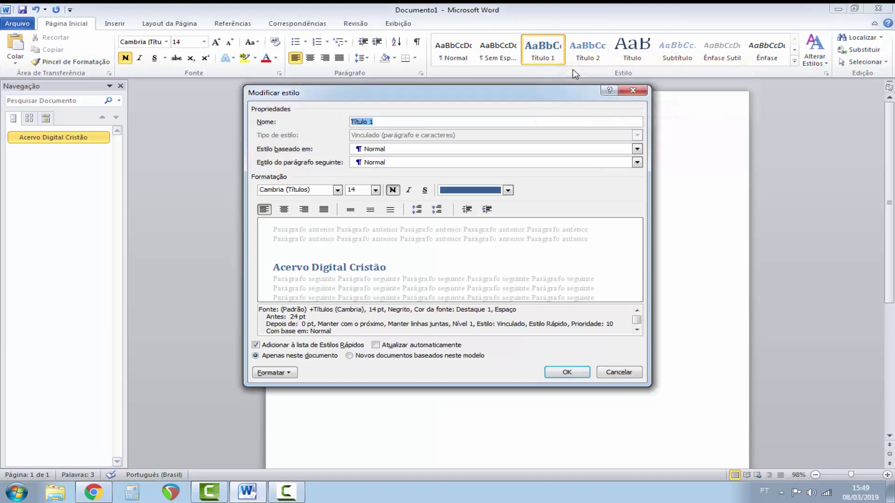
click(375, 190)
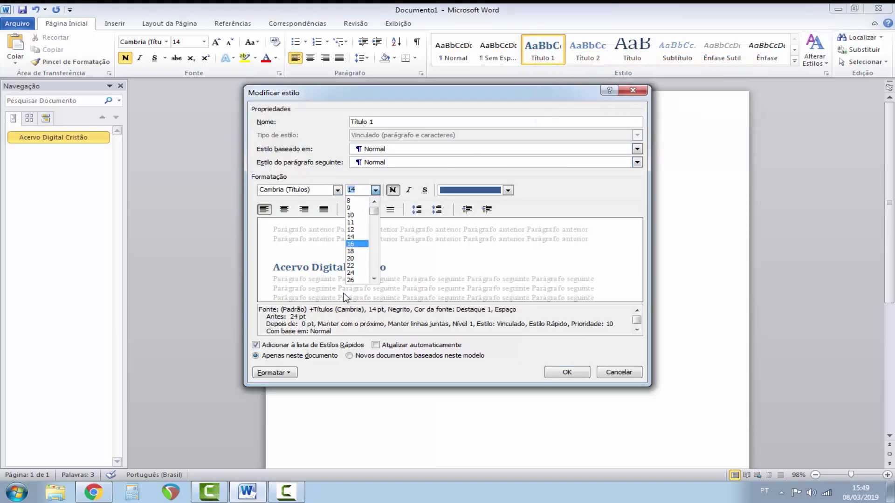
click(359, 274)
click(336, 190)
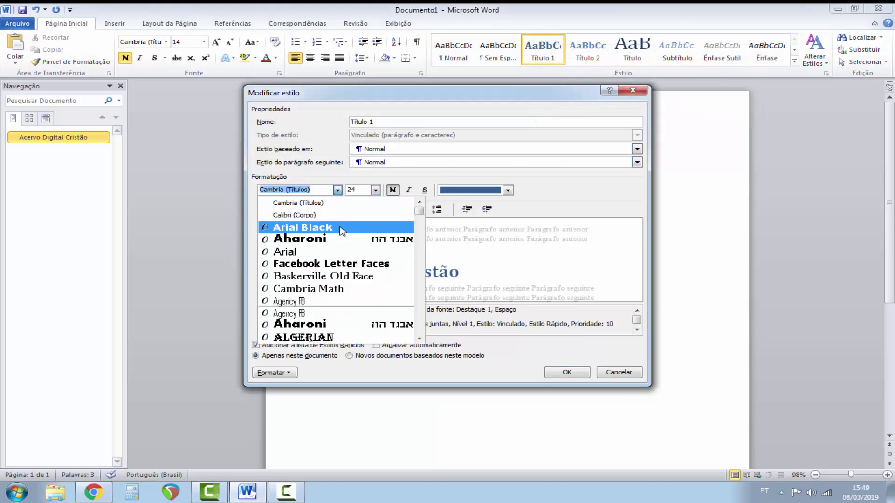
scroll(338, 258, down, 1)
click(338, 252)
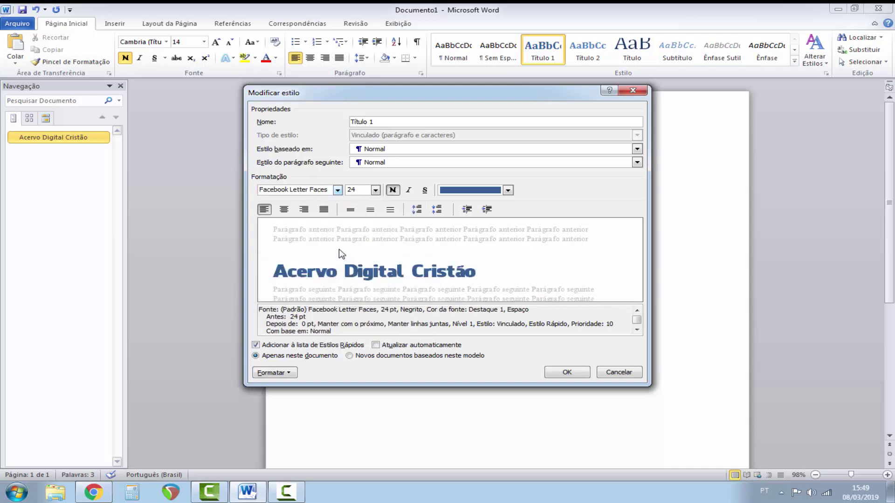
click(375, 189)
click(359, 280)
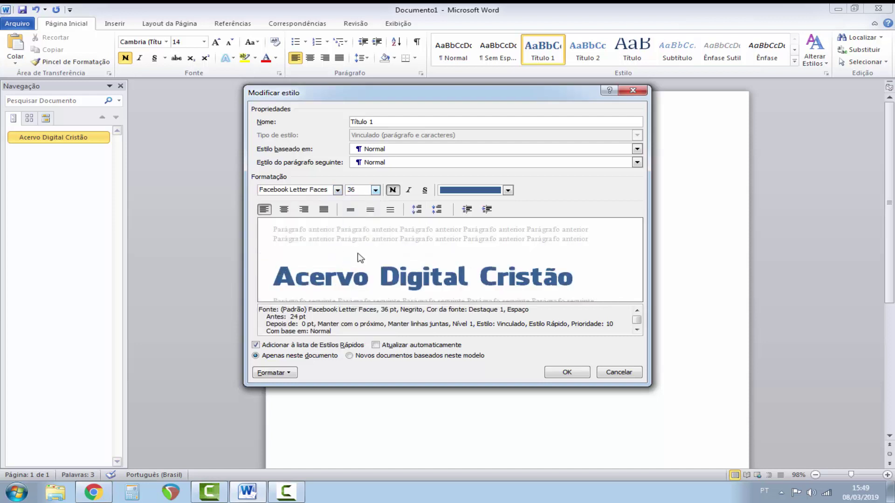
click(485, 190)
click(495, 256)
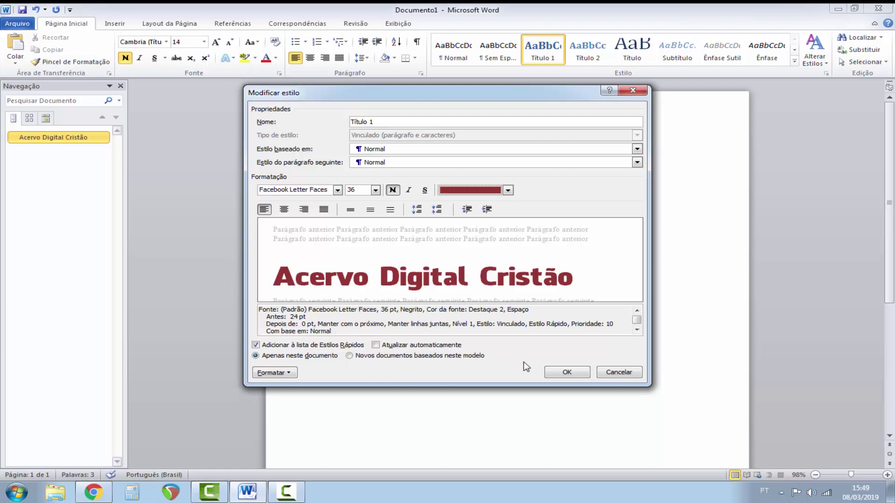
click(552, 373)
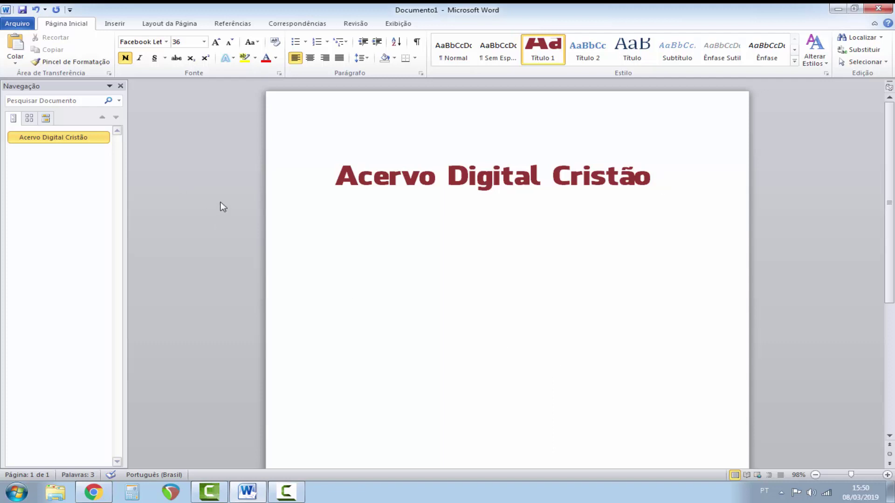
Step: Add 'O advogado' below the heading as a Título 2 subheading, followed by an empty line
key(Return)
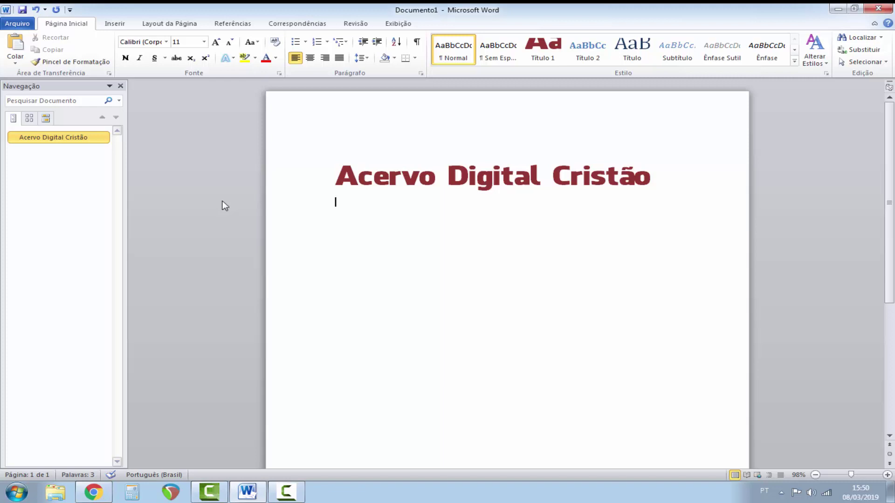
text(O )
text(advog)
text(ado)
click(337, 205)
drag(337, 205, 395, 202)
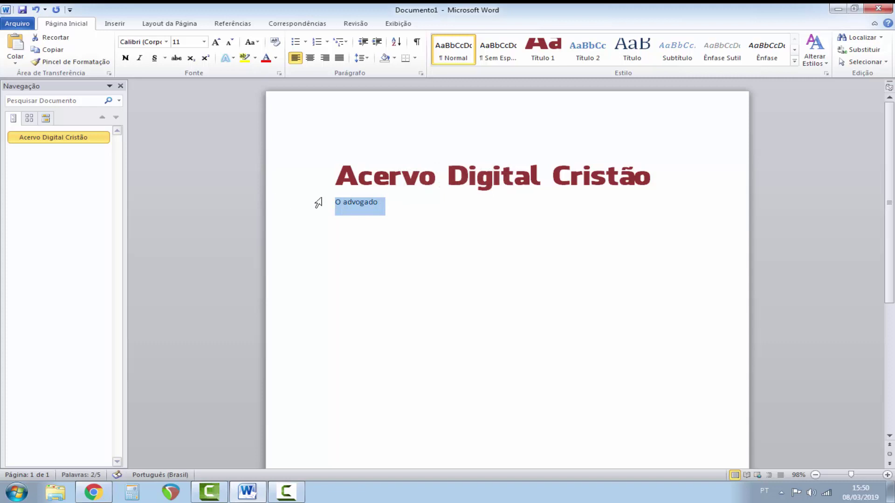
click(579, 49)
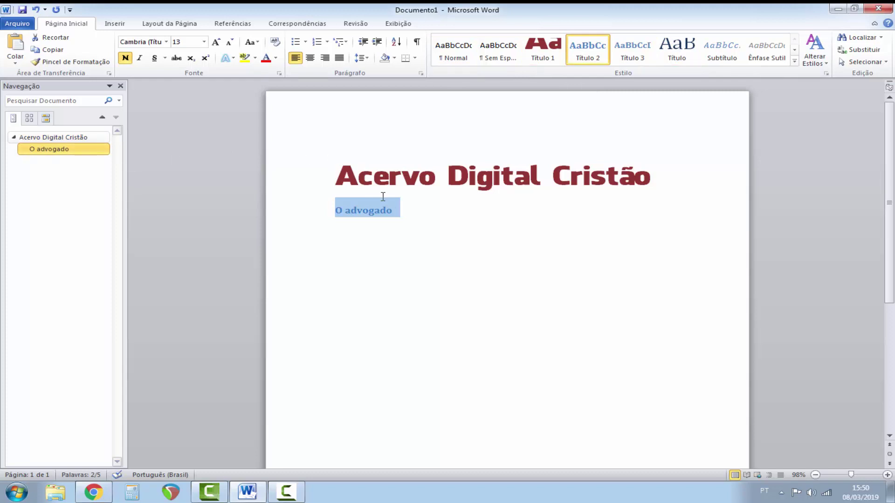
click(396, 215)
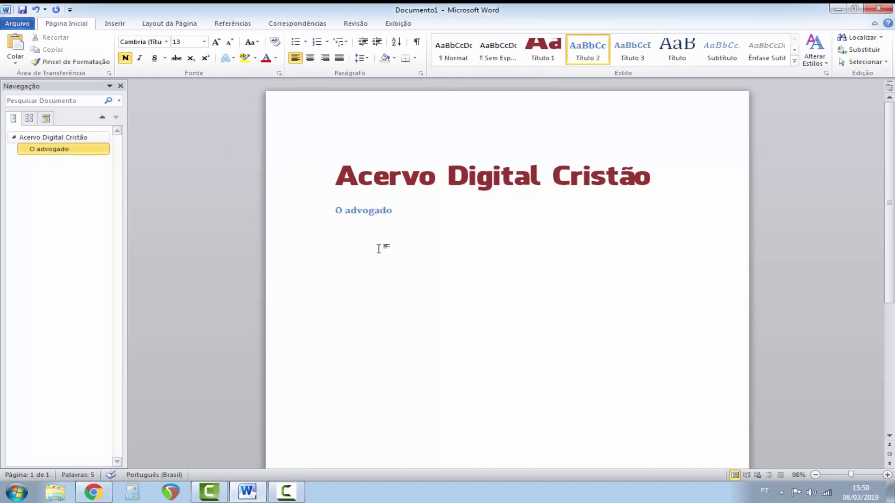
key(Return)
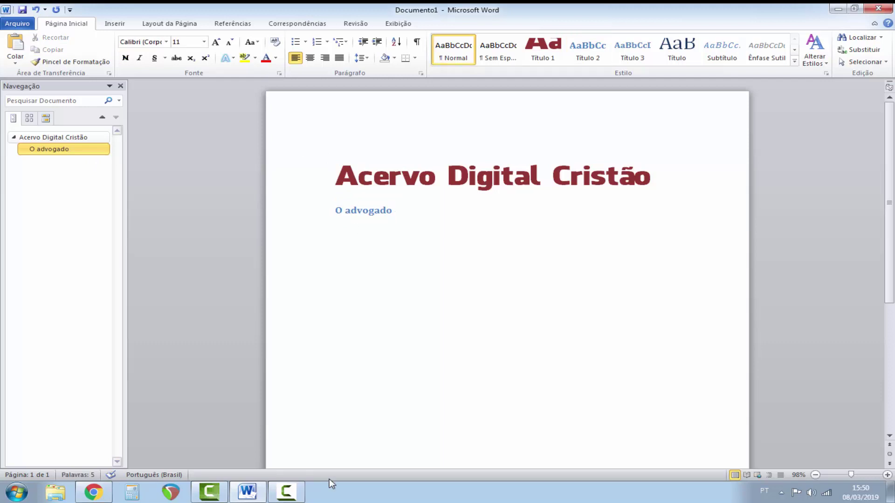
Step: Select the article text on the web page in Chrome and return to Word
click(104, 499)
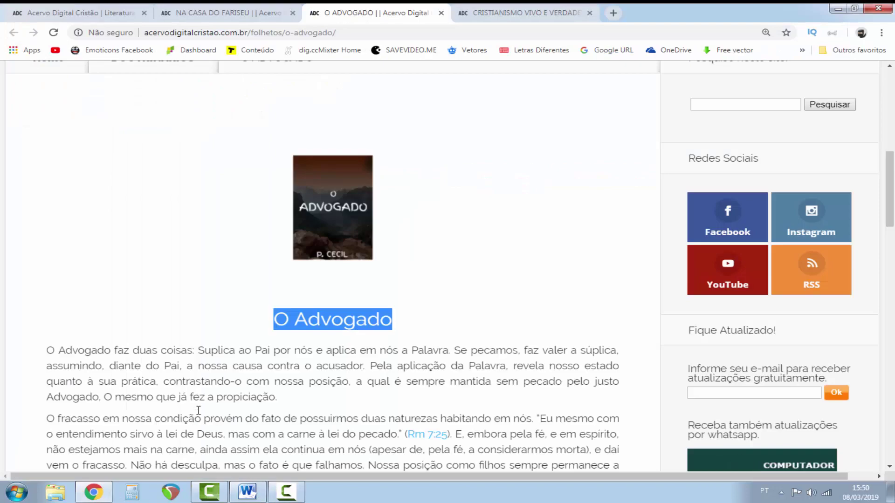
scroll(131, 385, down, 1)
mouse_move(48, 349)
mouse_down()
mouse_move(131, 384)
mouse_move(159, 304)
mouse_up()
scroll(132, 384, down, 10)
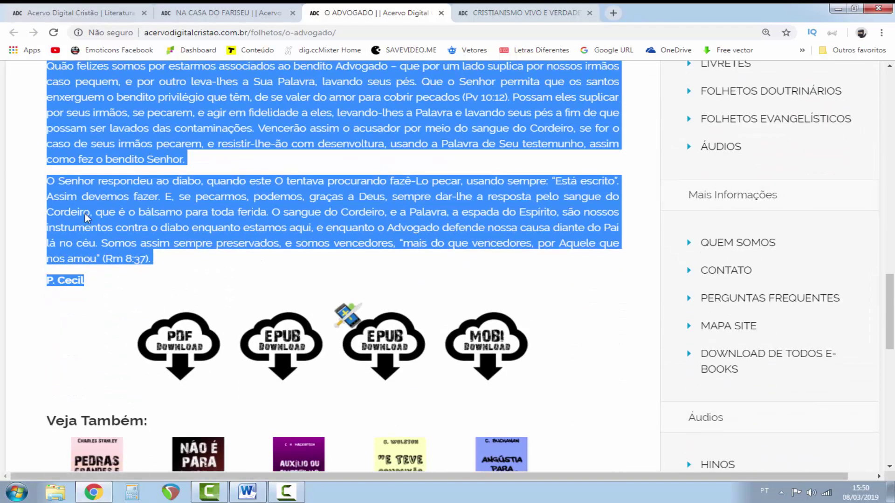
click(238, 499)
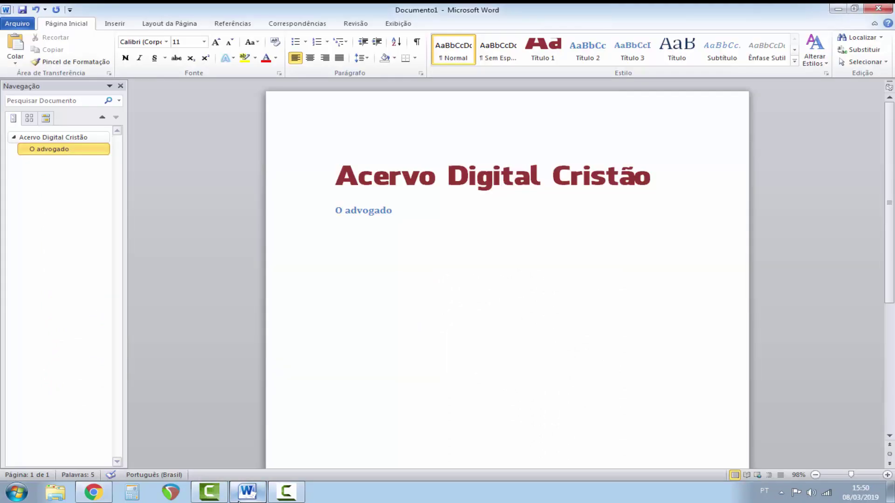
Step: Paste the copied article beneath 'O advogado' and scroll through its two pages
key(ctrl+v)
scroll(376, 403, up, 10)
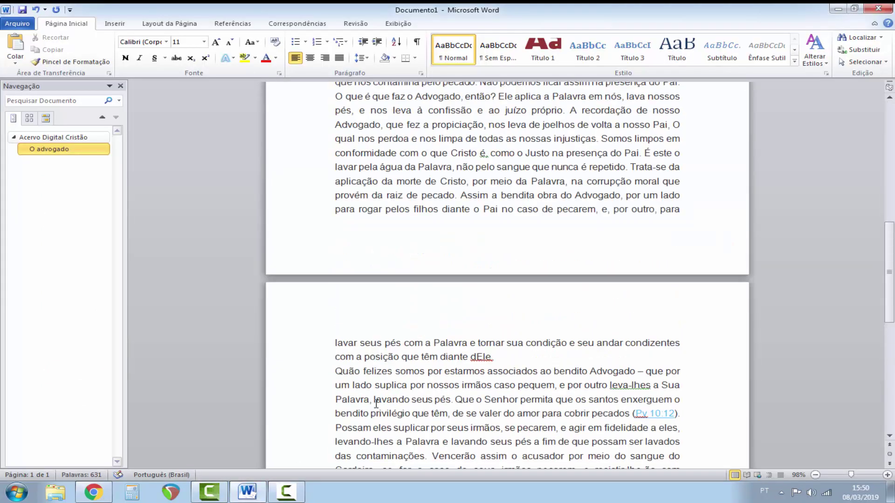
scroll(377, 403, up, 10)
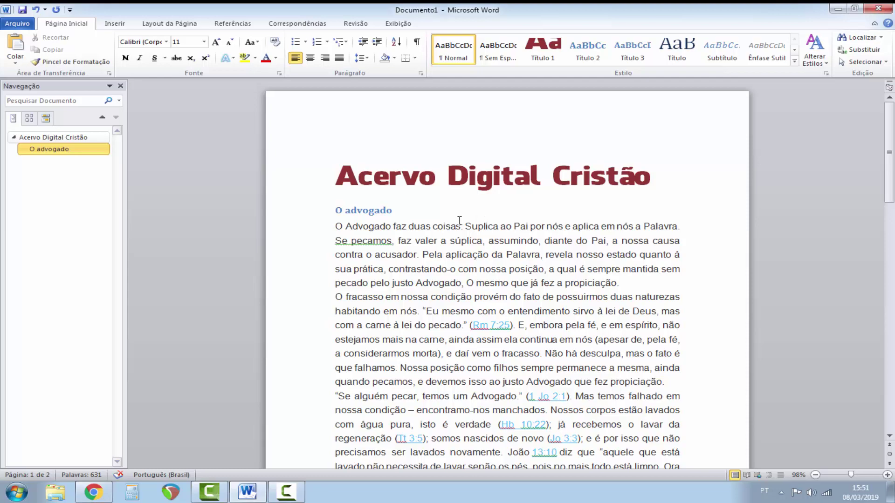
scroll(459, 220, down, 5)
scroll(459, 220, down, 8)
scroll(459, 220, up, 9)
scroll(458, 221, up, 4)
scroll(456, 221, down, 2)
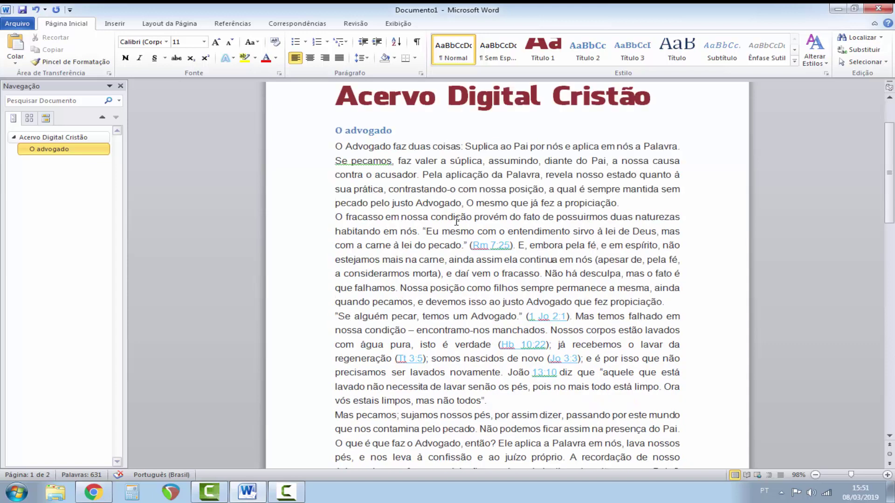
scroll(456, 221, down, 7)
scroll(456, 221, down, 8)
scroll(456, 220, down, 5)
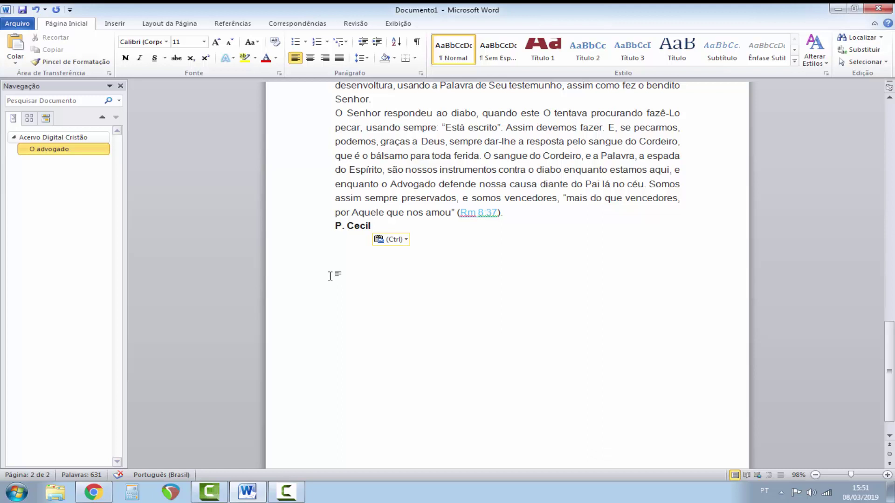
key(Return)
key(Return)
Step: Copy the title 'Na Casa Do Fariseu' from its article page in Chrome
click(93, 493)
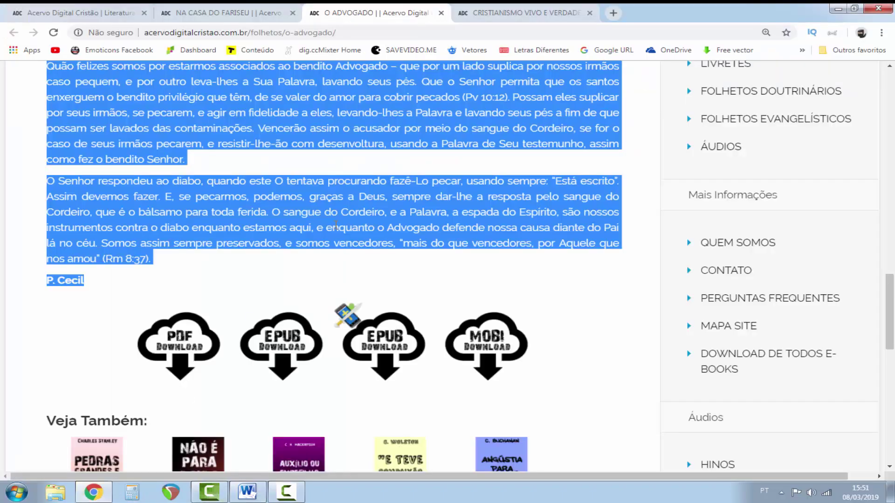
click(261, 8)
scroll(267, 182, up, 5)
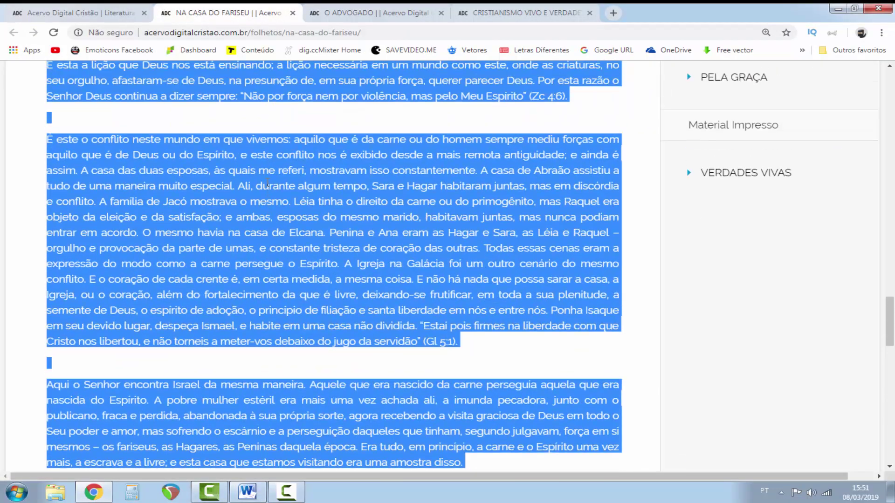
scroll(266, 182, up, 5)
scroll(267, 181, up, 5)
scroll(266, 182, up, 5)
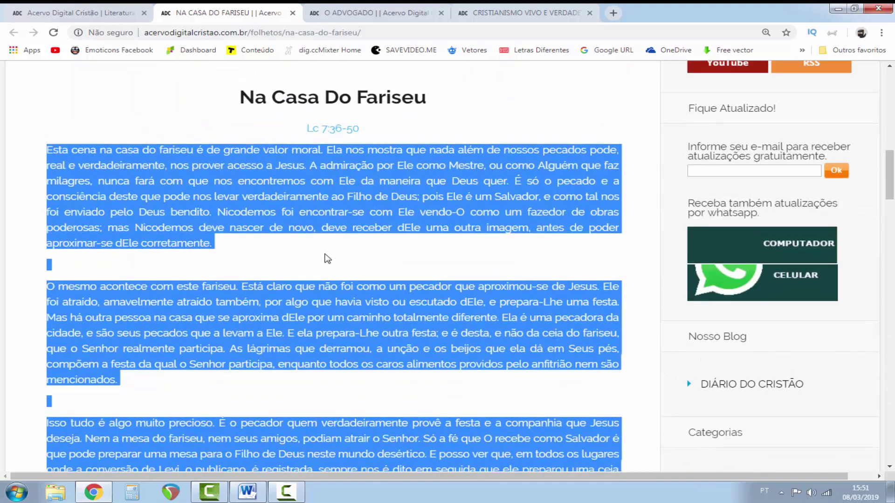
click(327, 258)
scroll(328, 259, up, 4)
drag(441, 264, 240, 258)
right_click(241, 260)
click(261, 268)
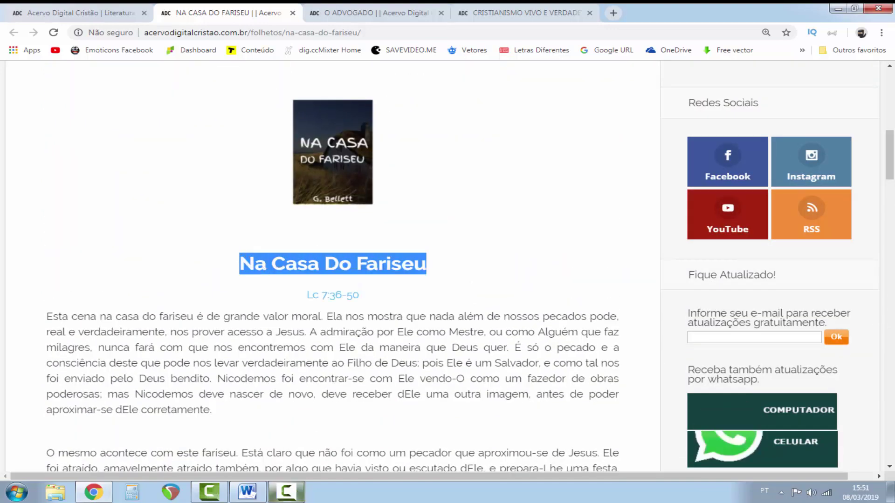
click(247, 492)
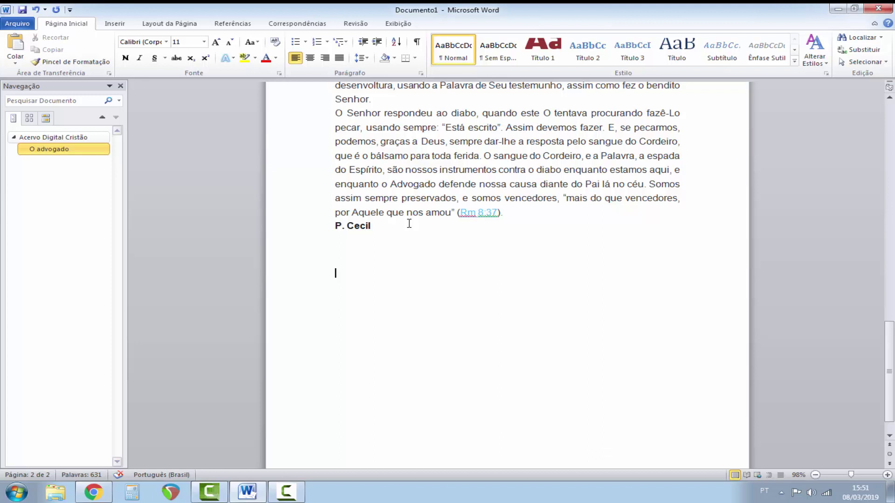
Step: Paste 'Na Casa Do Fariseu' below the signature as a Título 1 heading, followed by a new line
key(ctrl+v)
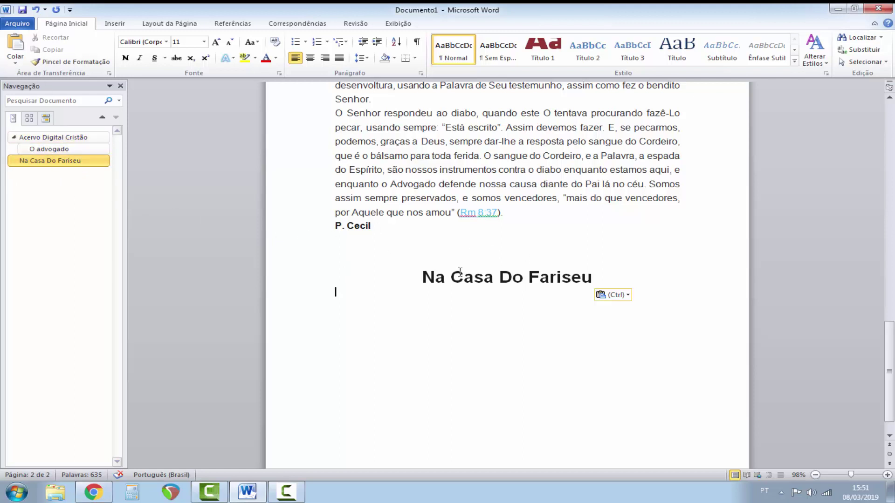
drag(425, 281, 568, 283)
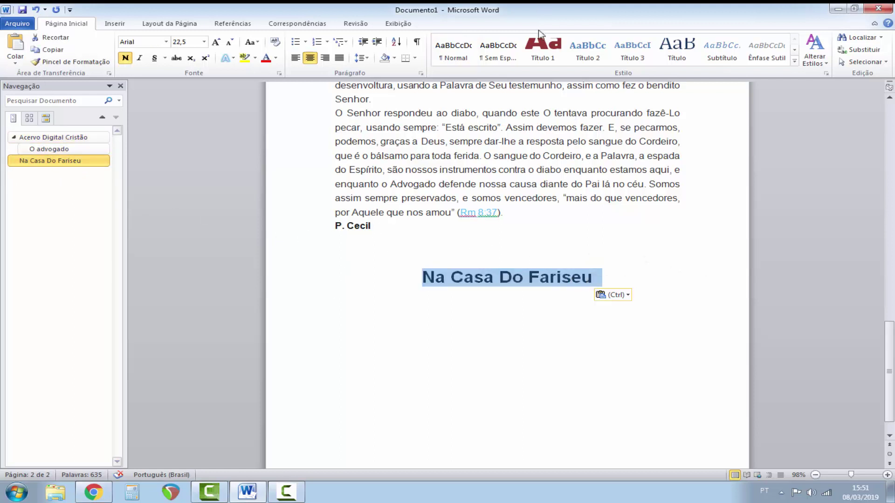
click(542, 47)
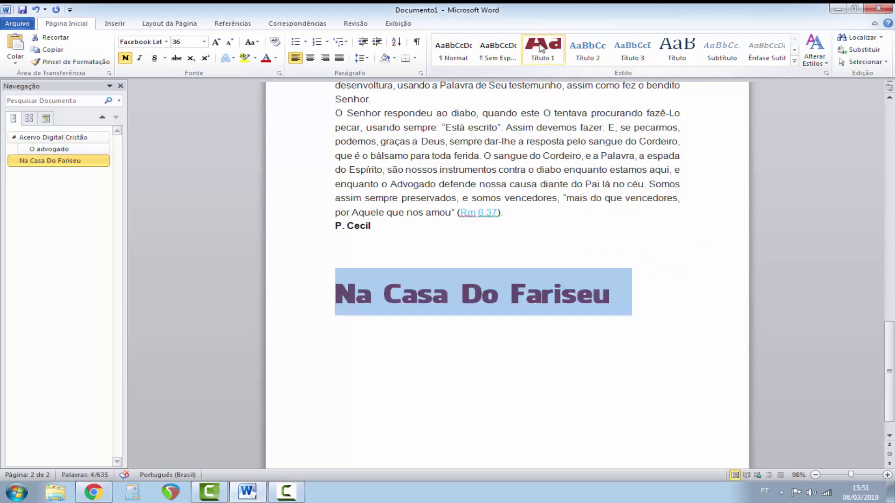
click(510, 244)
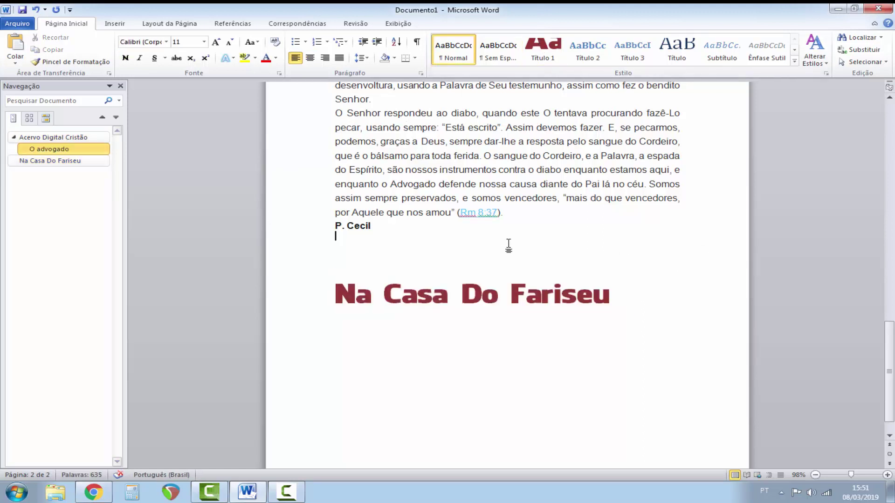
click(608, 290)
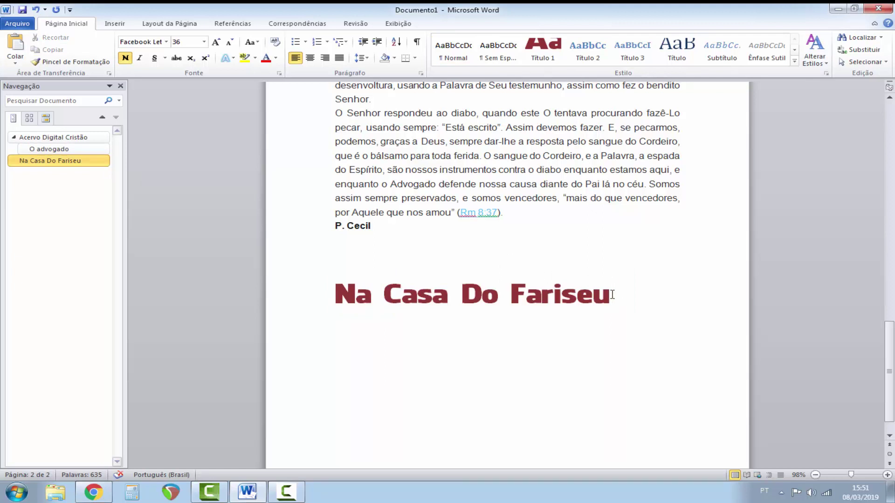
key(Return)
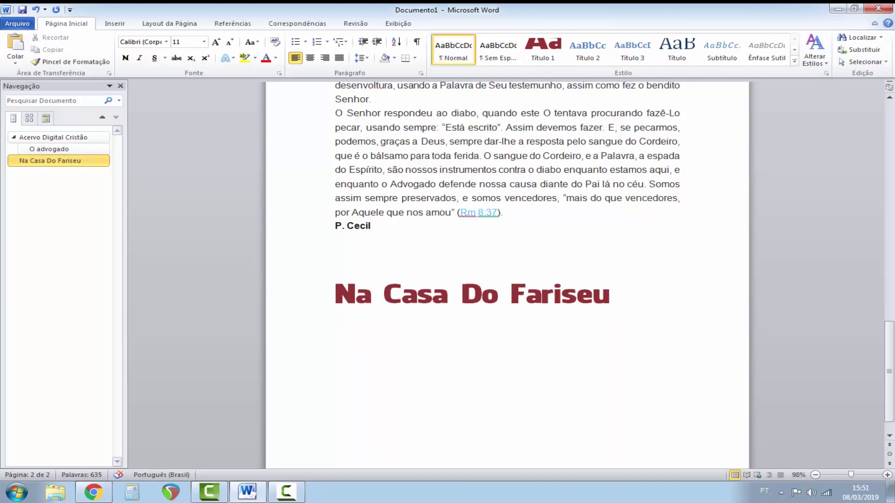
Step: Copy the 'Na Casa Do Fariseu' article body, down to '(Jz 14:14)', from Chrome
click(94, 492)
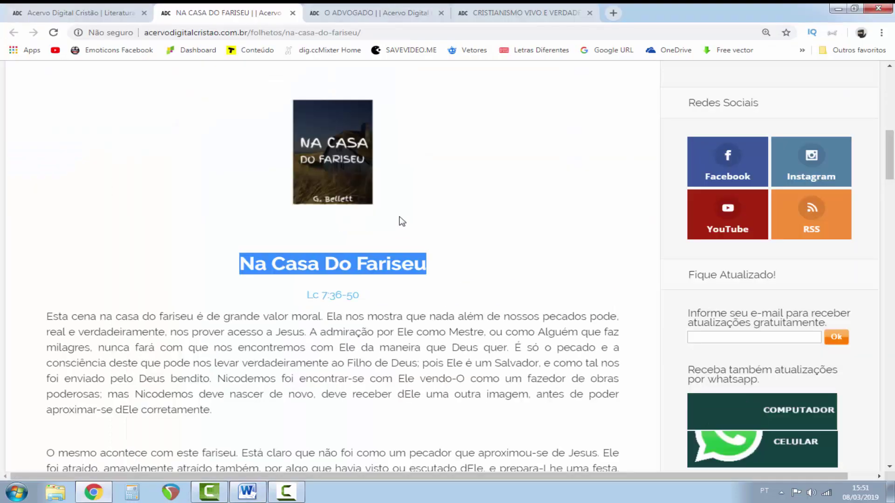
scroll(233, 233, down, 1)
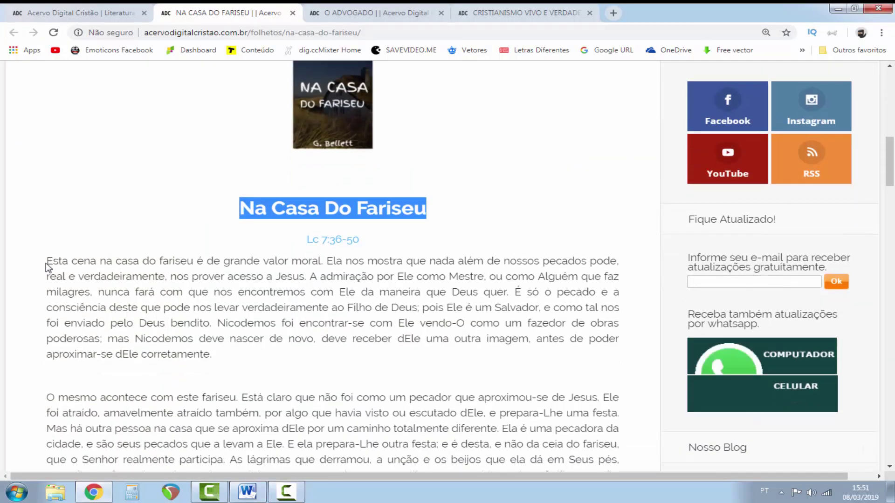
drag(47, 261, 352, 335)
scroll(352, 335, down, 4)
scroll(352, 335, down, 7)
scroll(352, 335, down, 6)
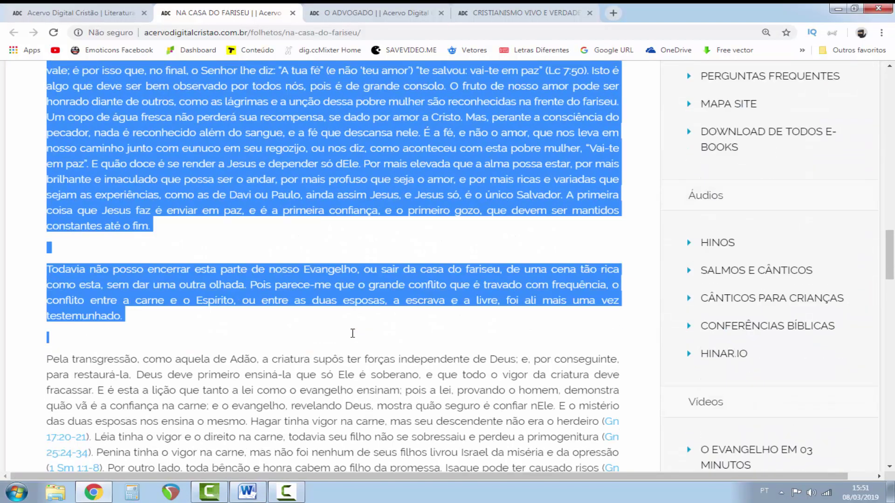
scroll(352, 334, down, 6)
scroll(353, 334, down, 6)
scroll(352, 334, down, 5)
scroll(352, 333, down, 6)
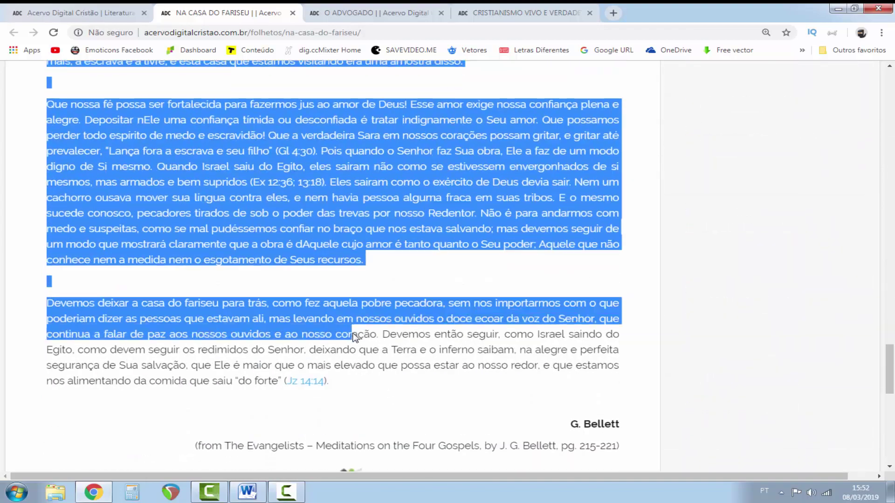
scroll(352, 334, down, 3)
drag(352, 333, 393, 254)
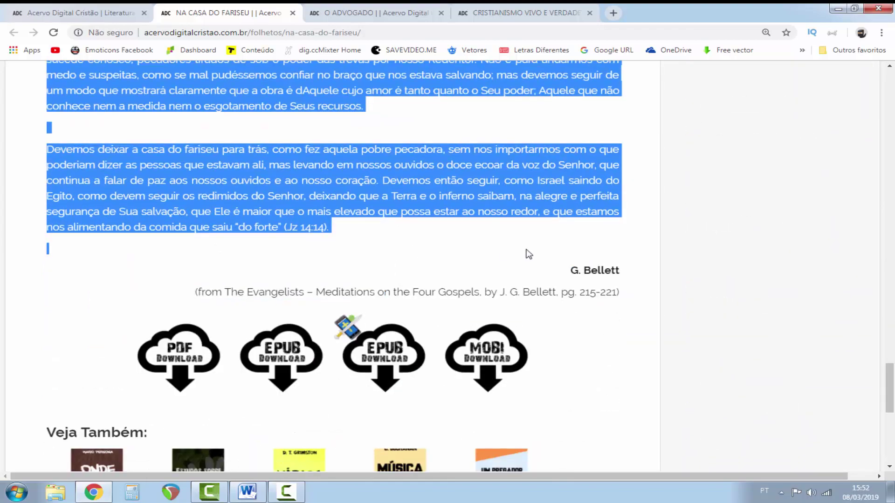
right_click(489, 193)
click(511, 198)
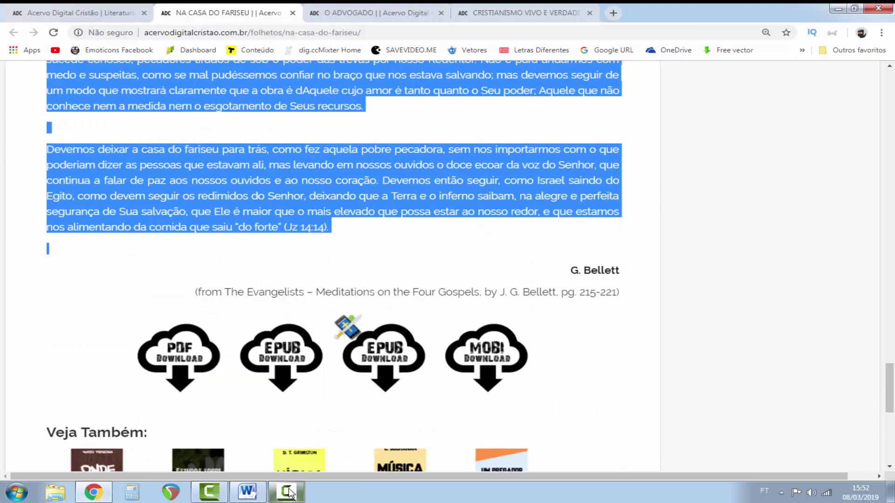
click(260, 496)
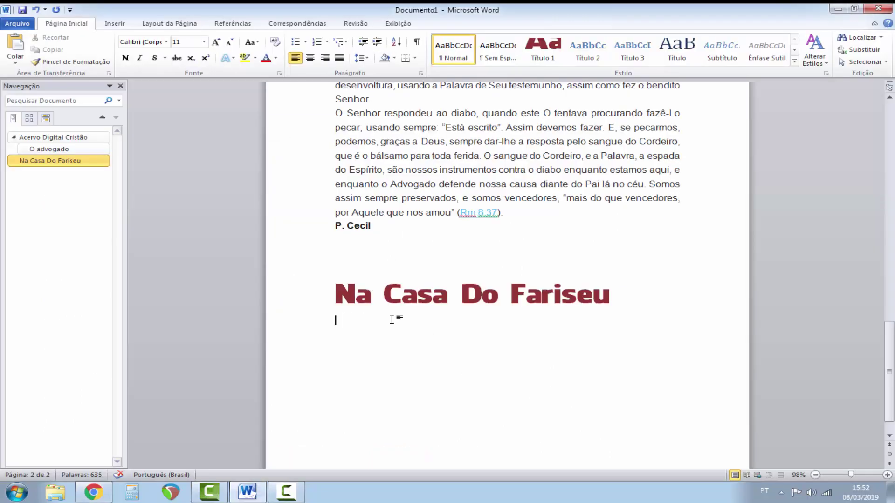
Step: Paste the copied article body below the 'Na Casa Do Fariseu' heading
key(ctrl+v)
scroll(392, 319, up, 2)
scroll(393, 319, up, 5)
scroll(393, 318, up, 5)
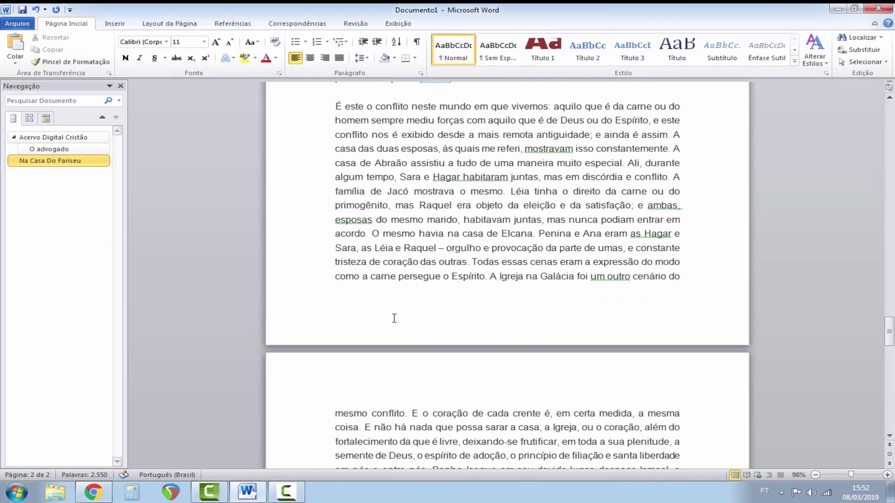
scroll(394, 318, up, 8)
scroll(394, 318, up, 4)
scroll(394, 318, up, 8)
Step: Restyle the 'Na Casa Do Fariseu' heading as Título 2
scroll(394, 318, up, 9)
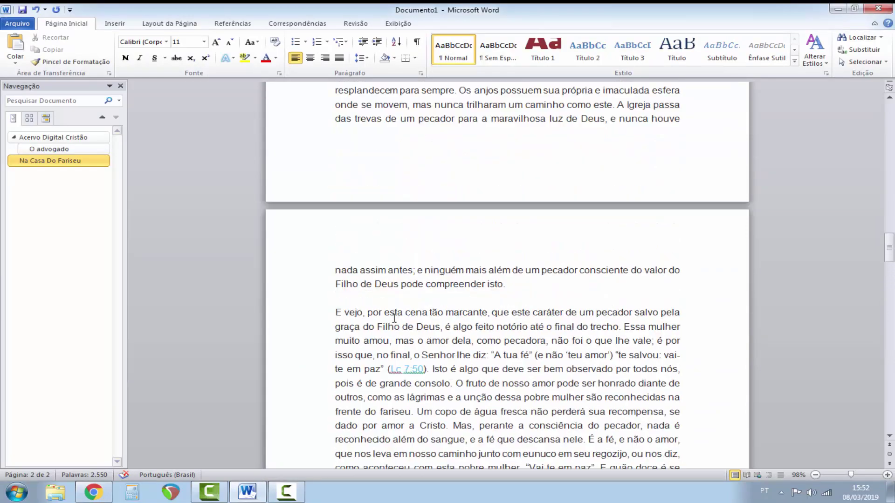
scroll(394, 318, up, 8)
scroll(394, 319, up, 4)
scroll(394, 319, up, 4)
scroll(394, 319, up, 6)
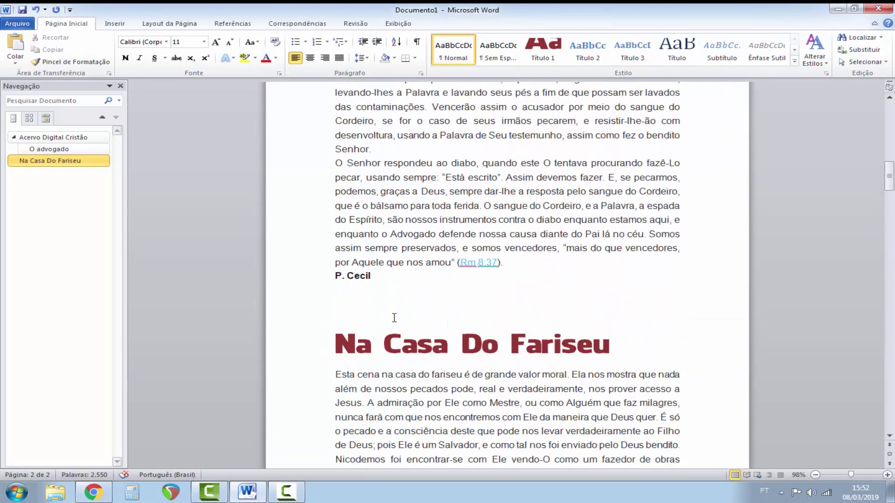
scroll(394, 319, up, 8)
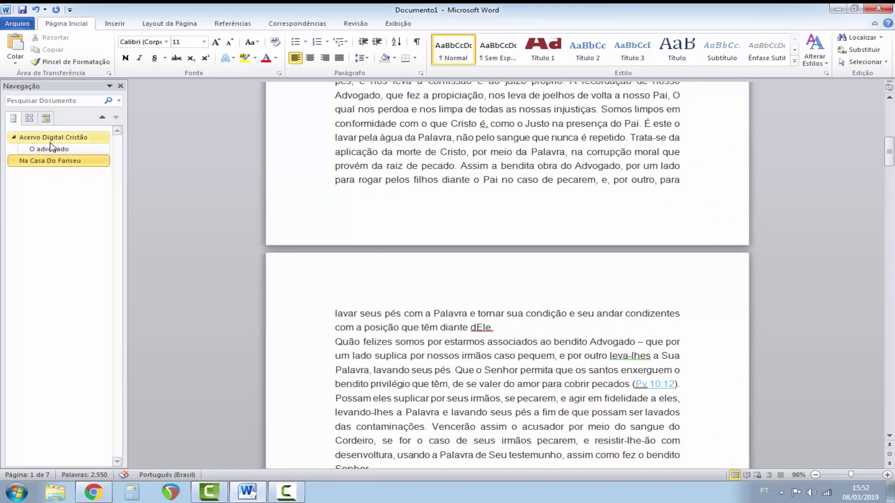
scroll(326, 303, down, 8)
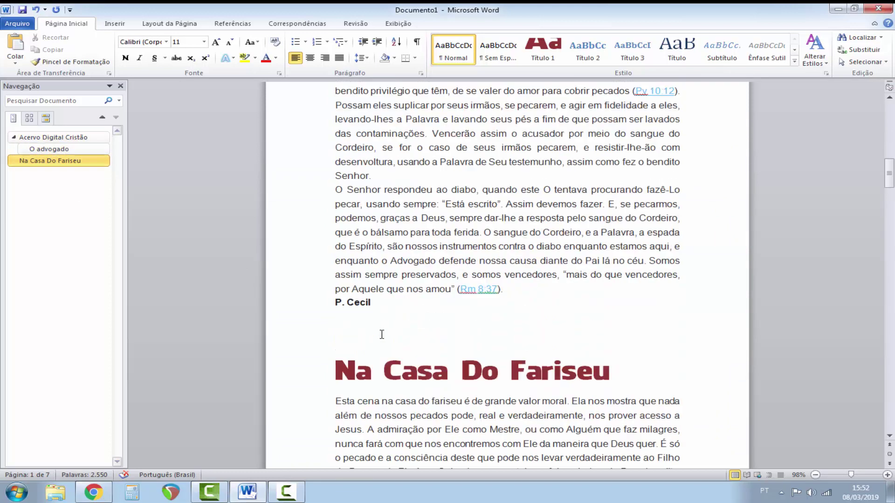
drag(354, 348, 627, 347)
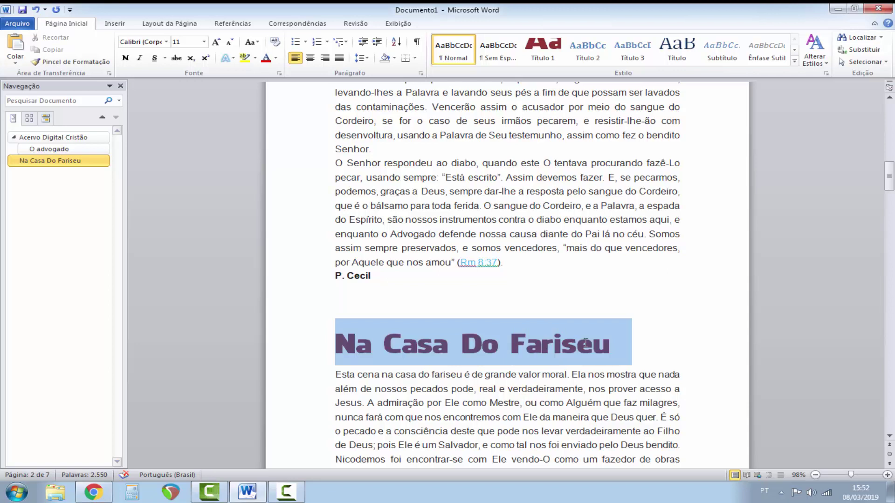
click(595, 55)
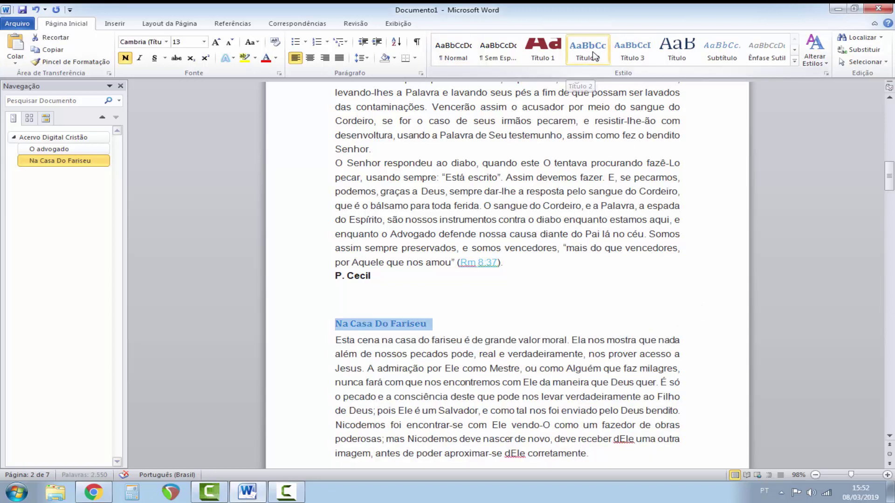
click(205, 246)
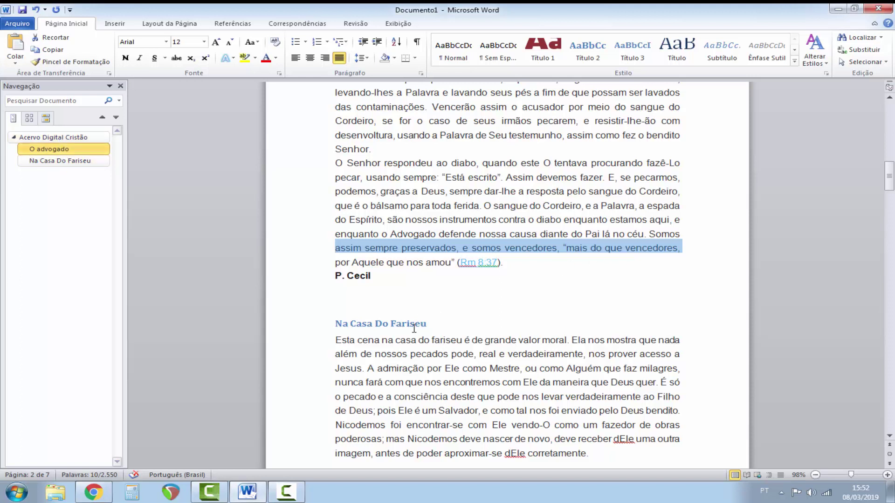
Step: Drag across the 'Na Casa Do Fariseu' heading line to select it
drag(433, 326, 336, 323)
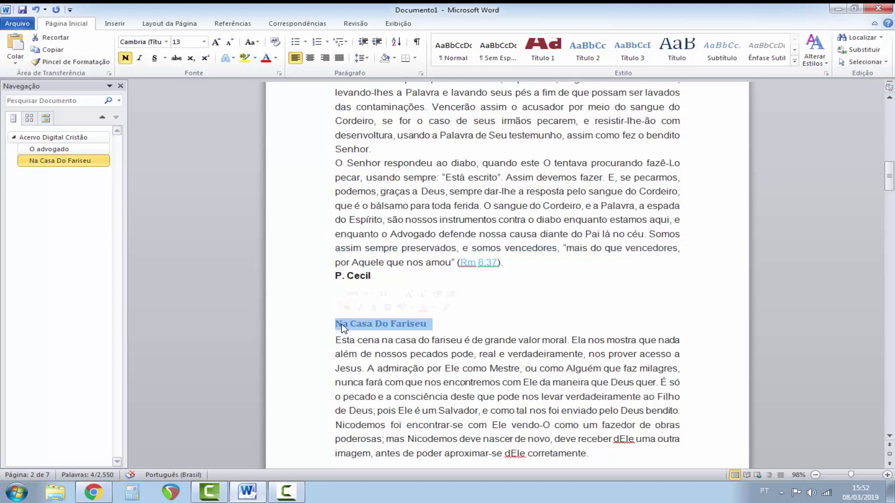
Step: Modify the Título 2 style to 28 pt size with black (Texto 1) font colour
right_click(591, 51)
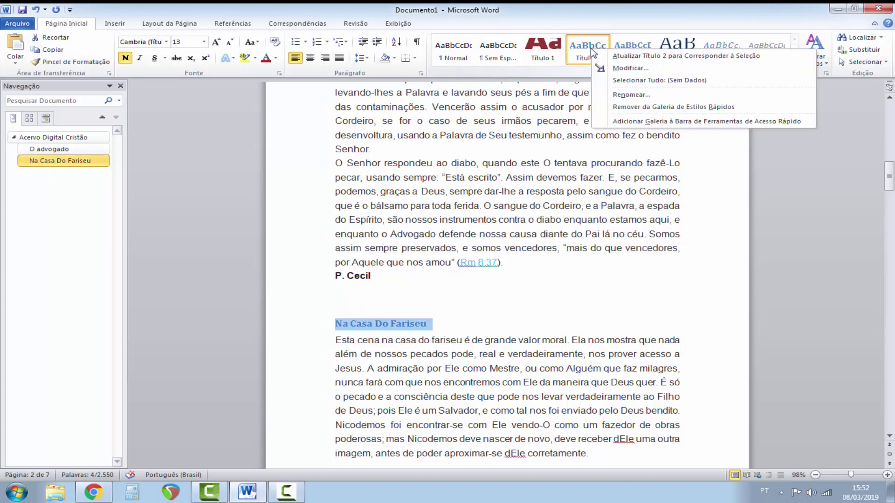
click(606, 68)
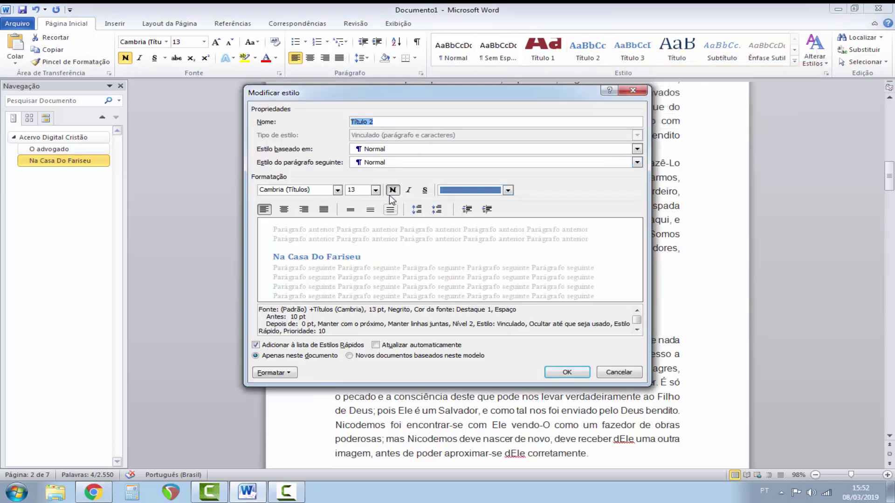
click(376, 190)
click(357, 280)
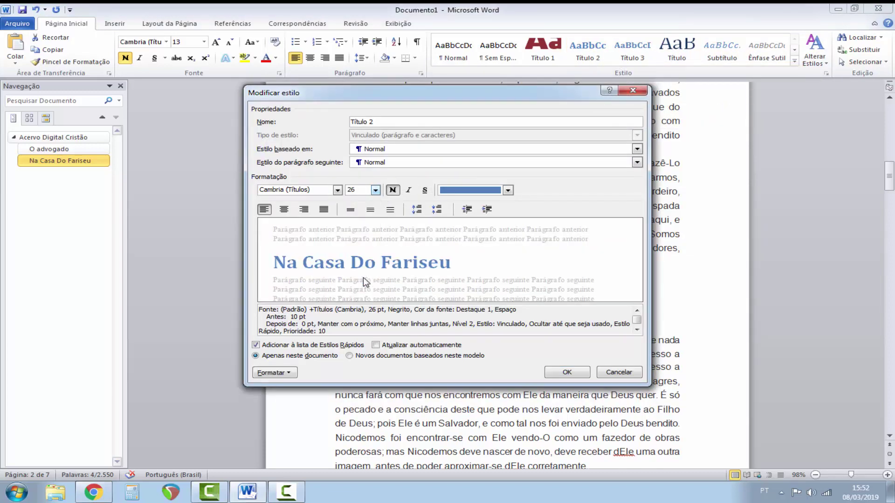
click(375, 190)
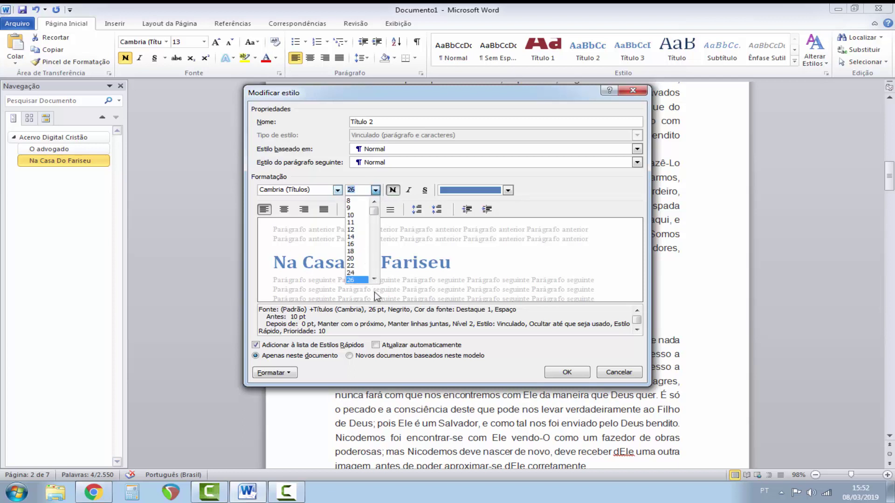
scroll(364, 261, down, 1)
click(362, 268)
click(508, 191)
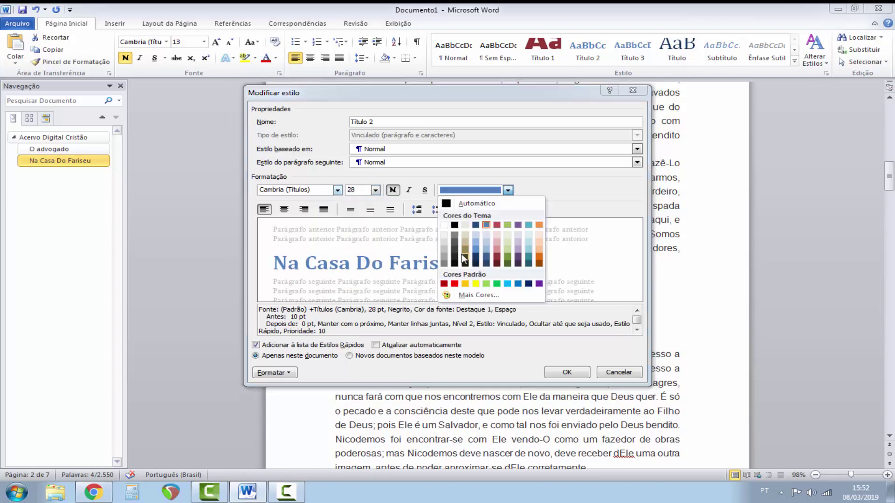
click(457, 256)
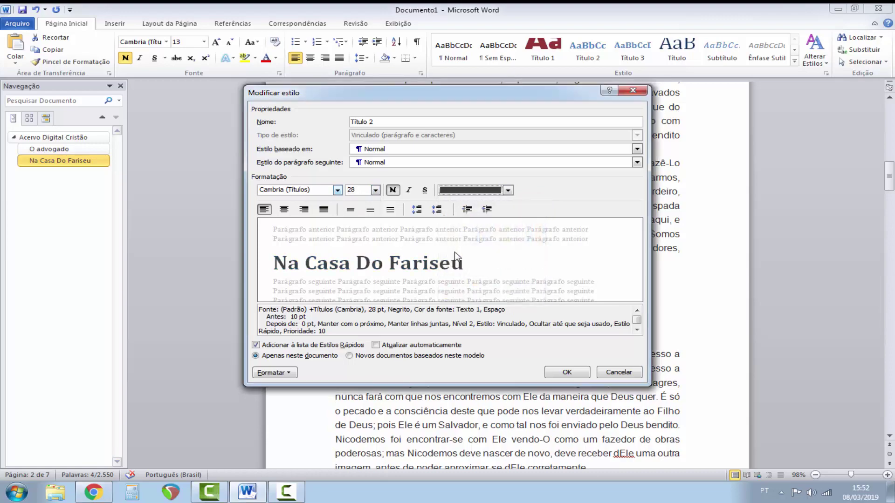
click(561, 373)
scroll(569, 275, up, 5)
scroll(570, 275, up, 6)
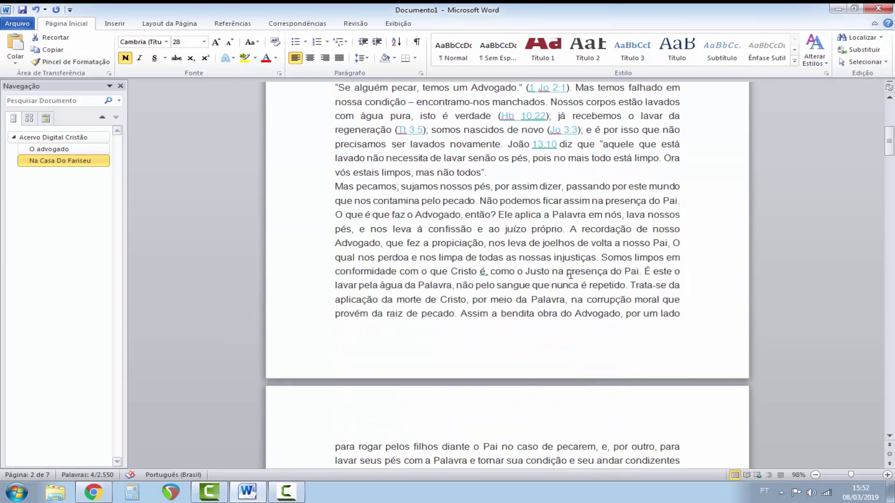
scroll(570, 275, up, 7)
Step: Deselect the heading and scroll down to the closing '(Jz 14:14)' reference
click(570, 273)
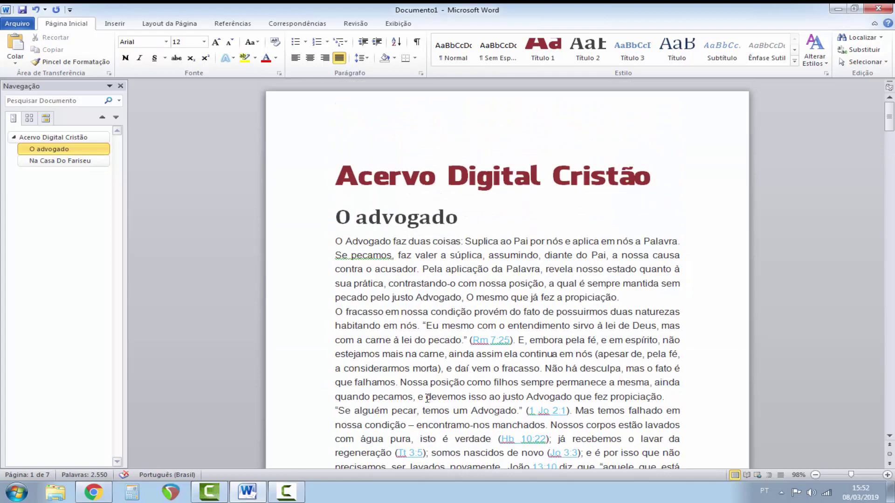
scroll(620, 109, down, 1)
scroll(621, 109, down, 7)
scroll(621, 109, down, 7)
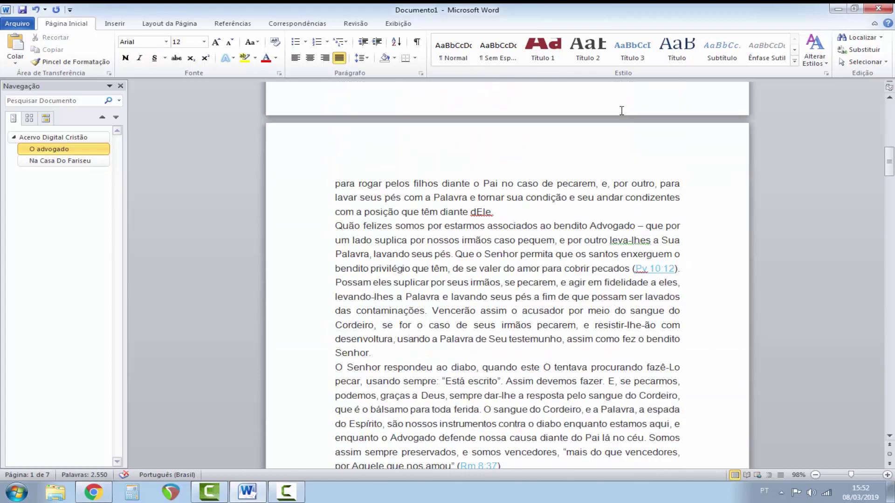
scroll(620, 109, down, 7)
scroll(621, 109, down, 5)
scroll(621, 110, down, 6)
scroll(621, 110, down, 6)
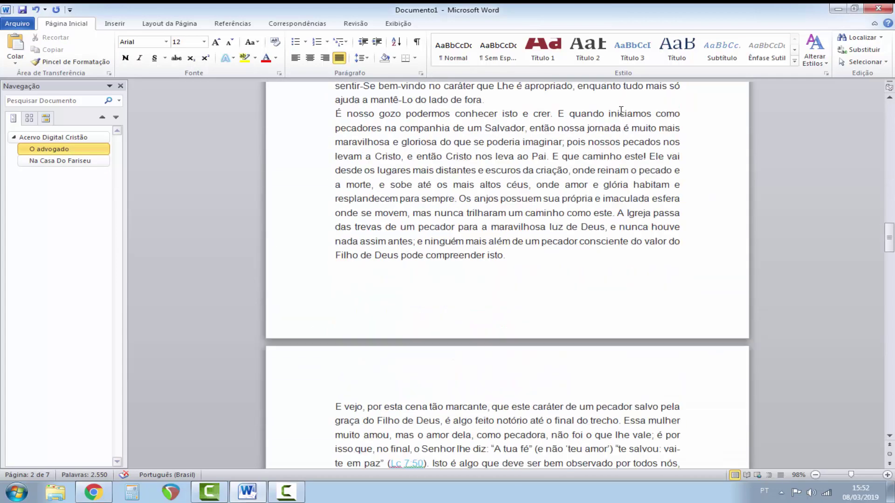
scroll(621, 109, down, 4)
scroll(621, 110, down, 5)
scroll(621, 110, down, 5)
scroll(621, 111, down, 5)
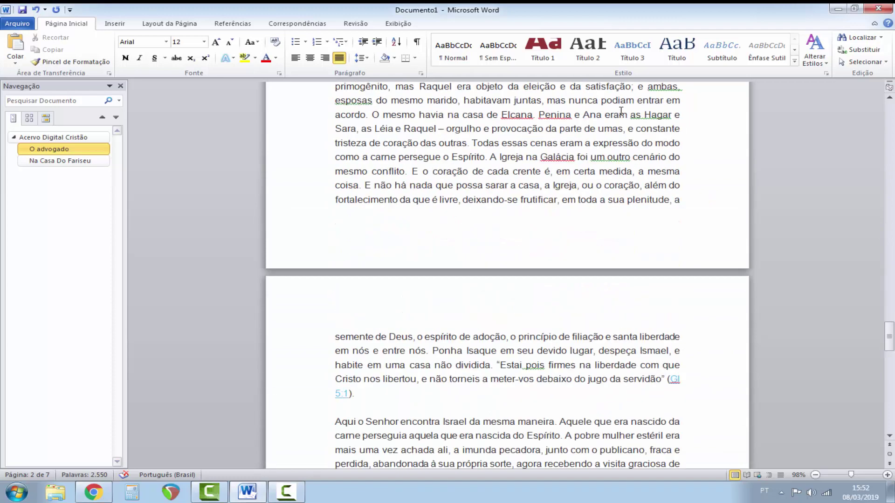
scroll(620, 111, down, 5)
scroll(621, 110, down, 5)
scroll(621, 110, down, 3)
scroll(621, 110, up, 2)
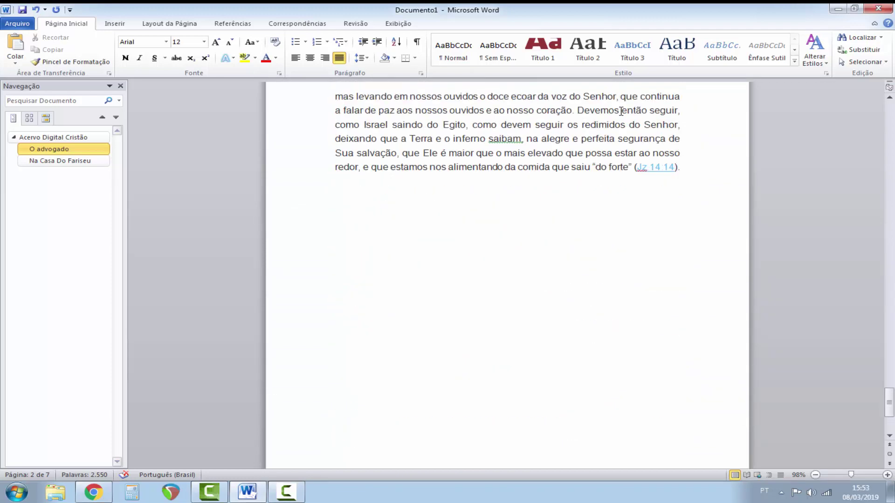
scroll(677, 169, down, 3)
Step: Add a final 'Titulo 3' line styled Título 3 and remove the empty line below it
scroll(681, 163, up, 2)
click(688, 122)
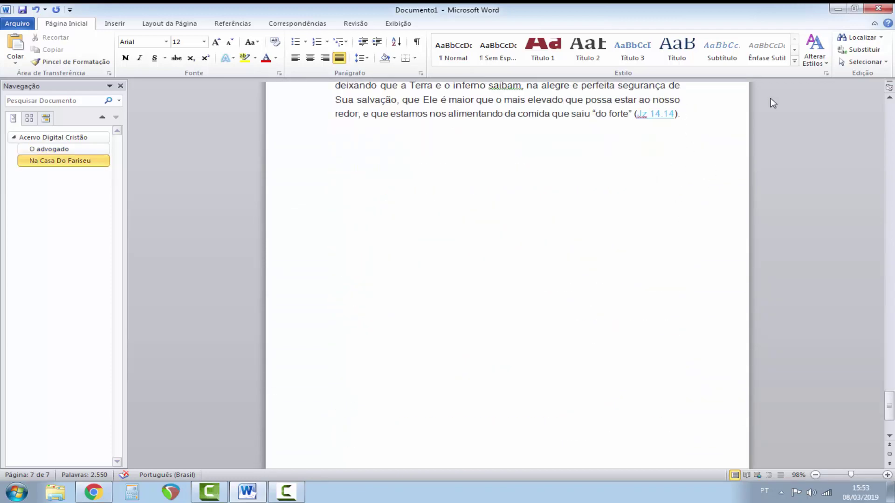
key(ctrl+v)
text(Titulo)
scroll(726, 199, up, 1)
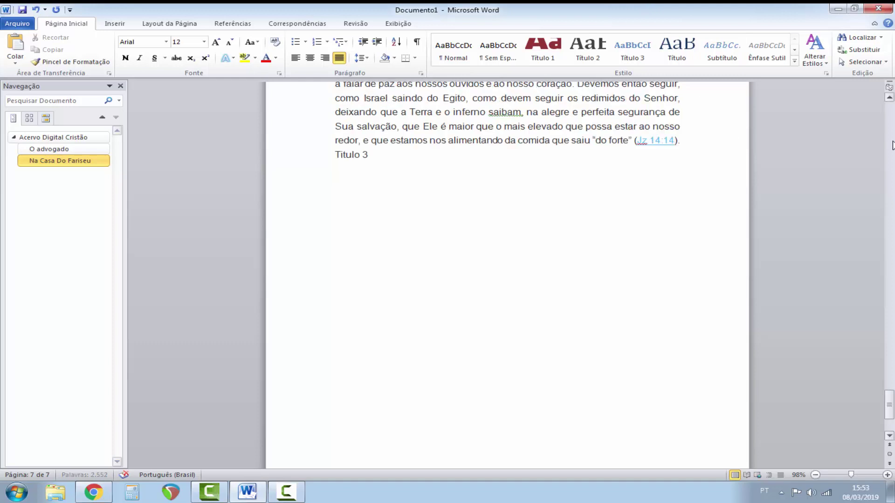
drag(371, 161, 336, 154)
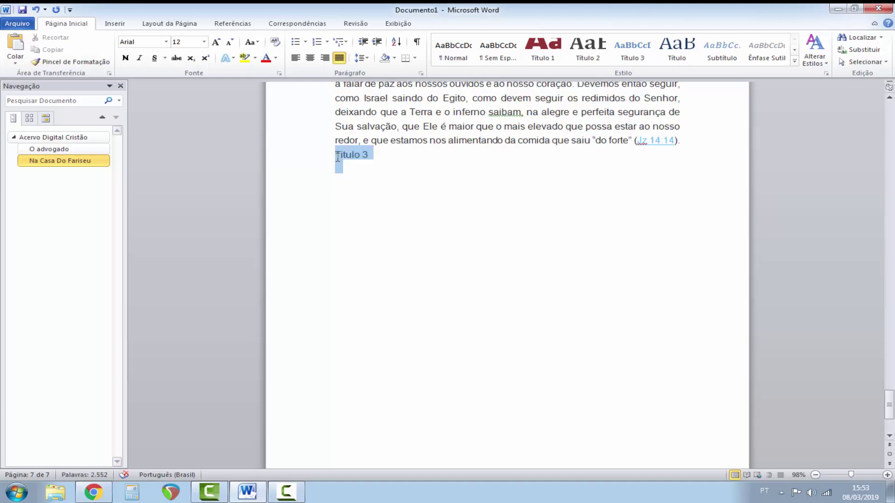
click(632, 52)
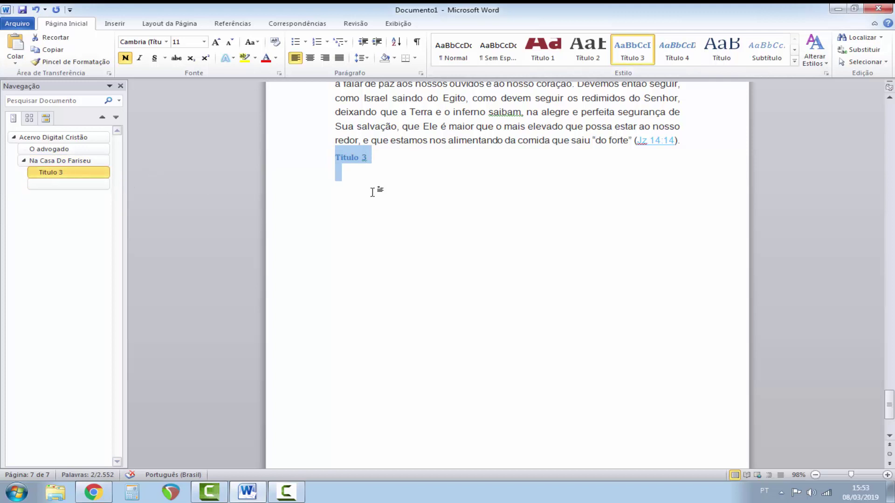
click(351, 177)
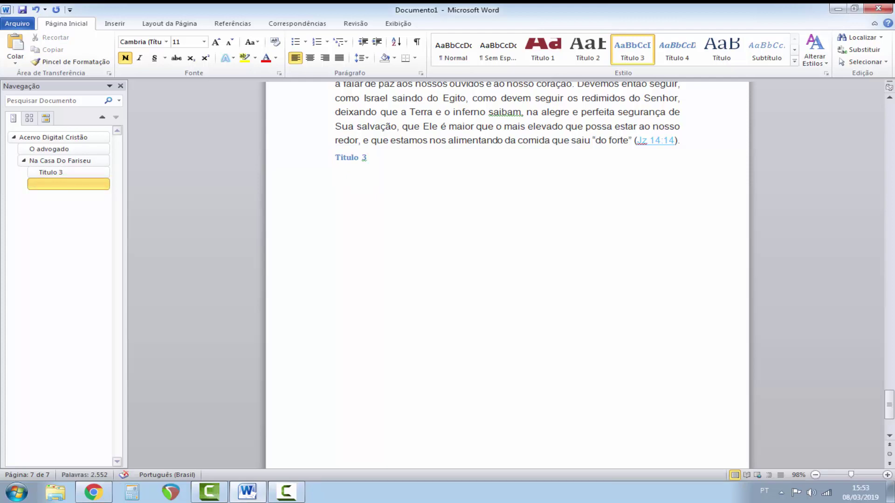
key(BackSpace)
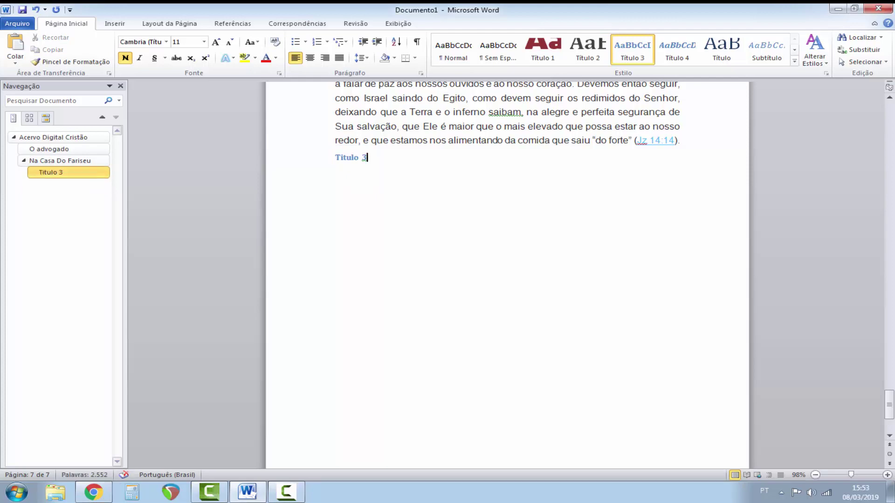
scroll(347, 204, up, 2)
scroll(348, 204, up, 1)
scroll(347, 204, up, 5)
scroll(348, 204, up, 8)
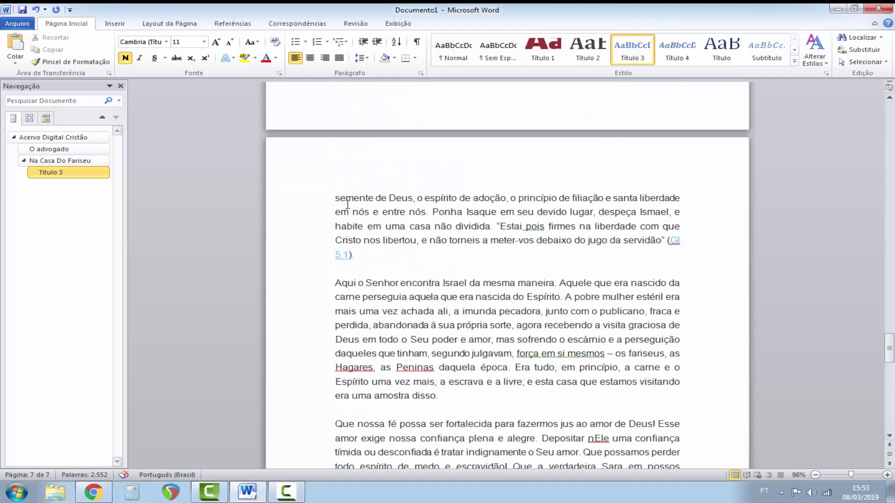
scroll(347, 204, up, 8)
scroll(347, 205, up, 5)
scroll(348, 204, up, 7)
scroll(347, 205, up, 8)
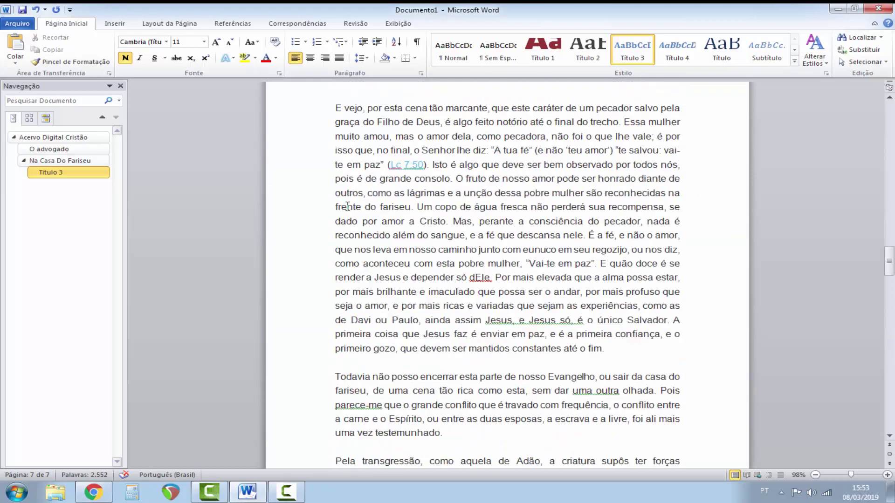
scroll(347, 206, up, 8)
scroll(347, 206, up, 8)
scroll(347, 206, up, 8)
scroll(347, 207, up, 8)
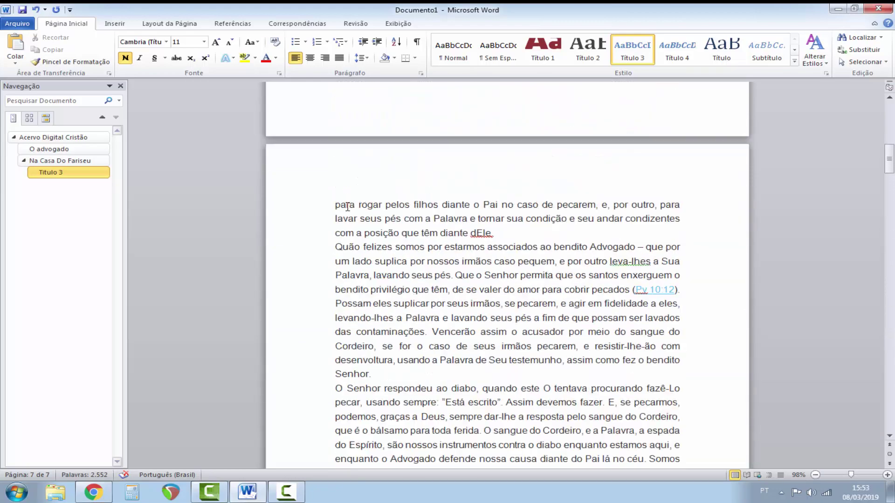
scroll(348, 206, up, 8)
scroll(347, 207, up, 8)
scroll(347, 206, up, 2)
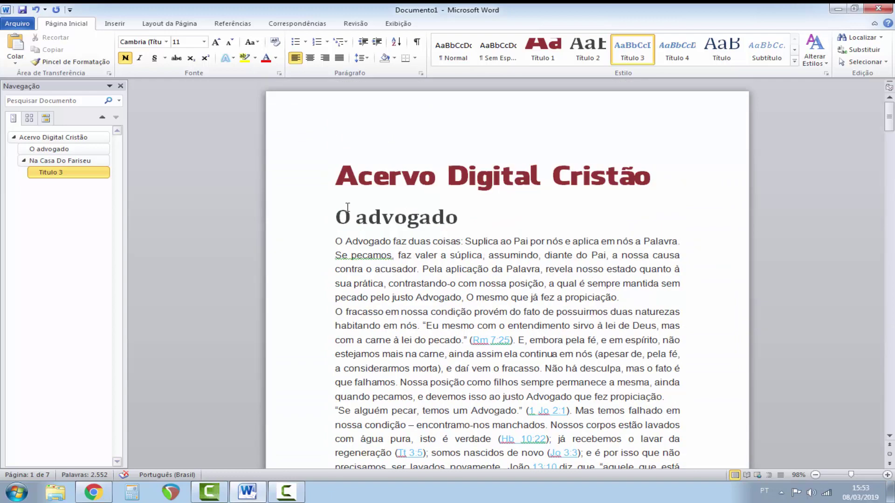
scroll(347, 207, down, 8)
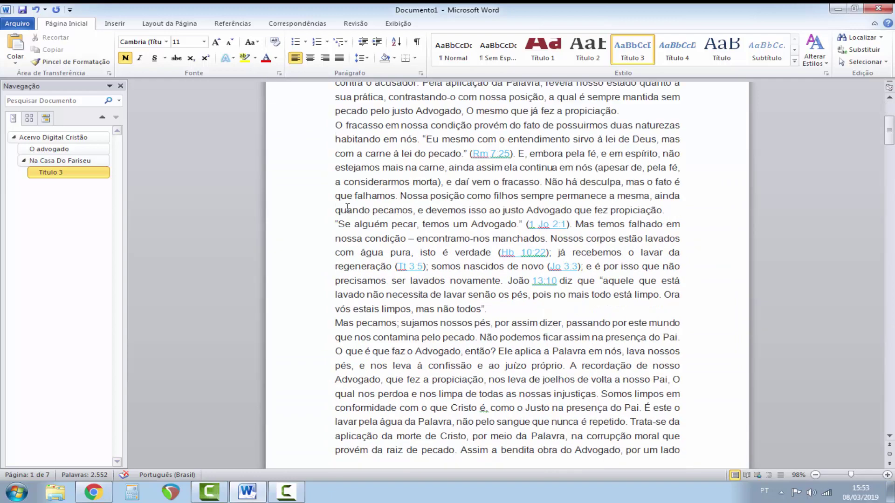